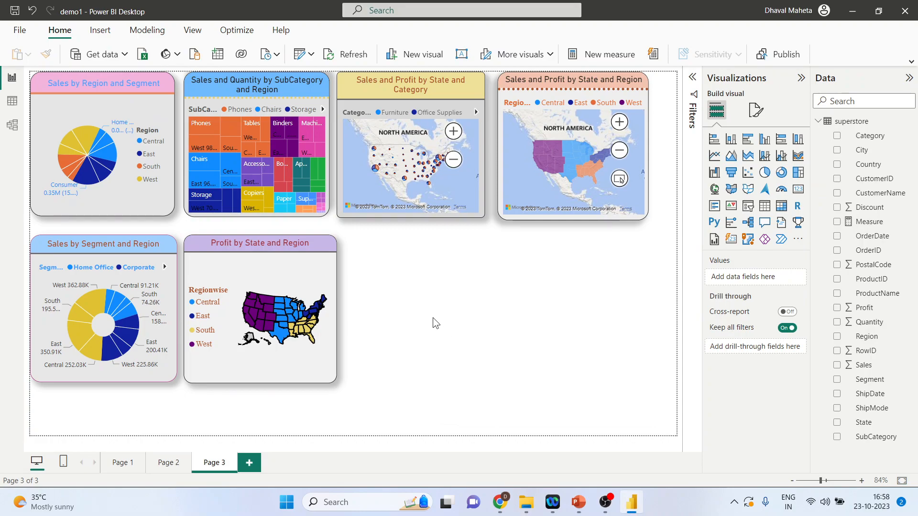
Add a gauge visual beside the Profit by State and Region map and use Sales as its value
click(781, 190)
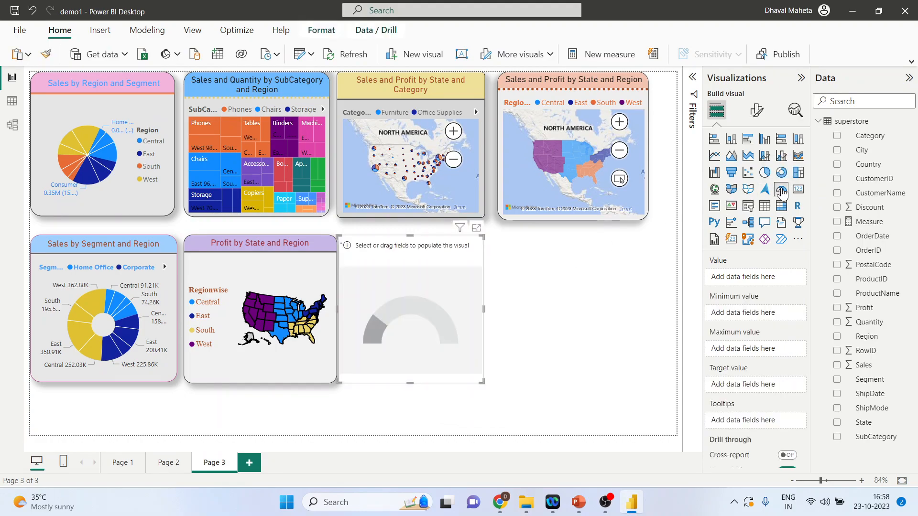
drag(400, 255, 414, 253)
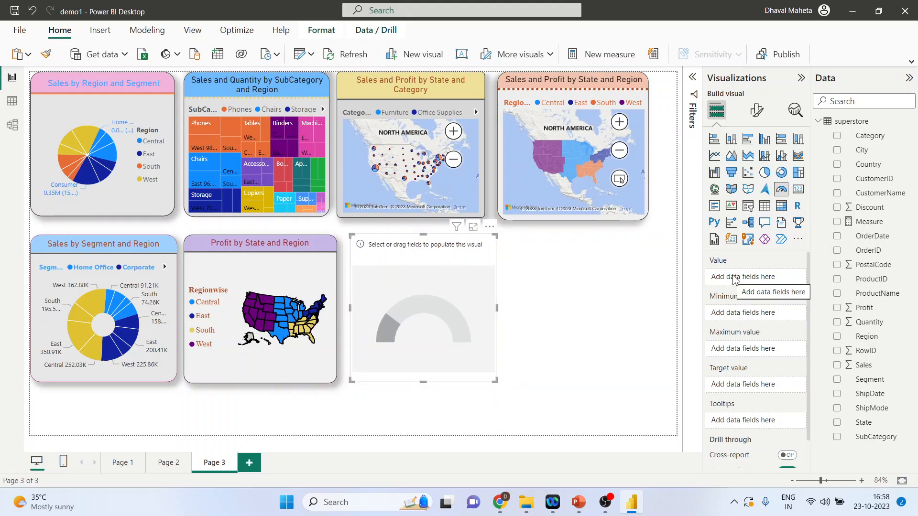
drag(863, 365, 751, 282)
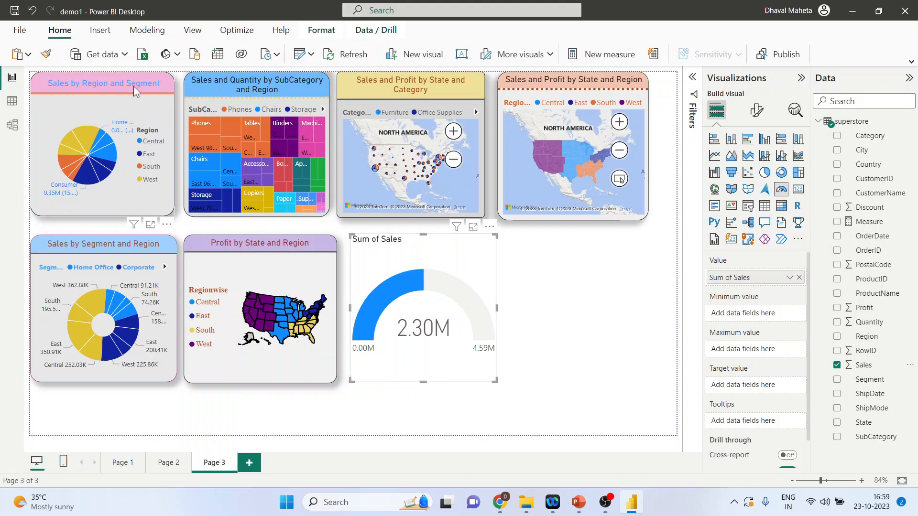
Create a new measure defined as Target Sales = sum(superstore[Sales])*1.2
click(589, 57)
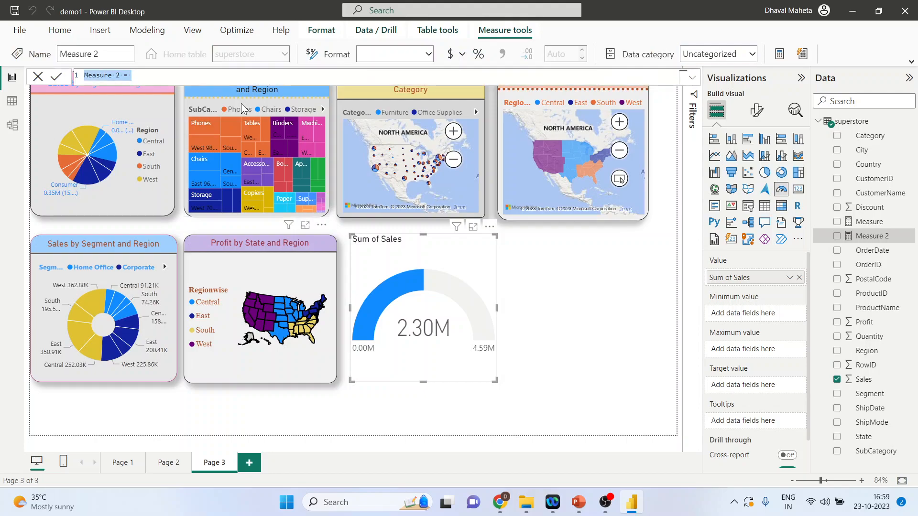
key(BackSpace)
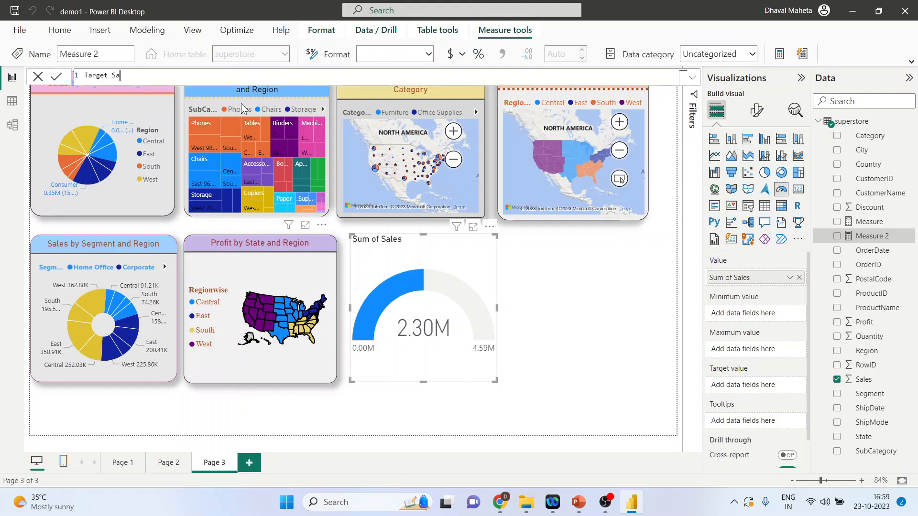
text(Target Sales=s)
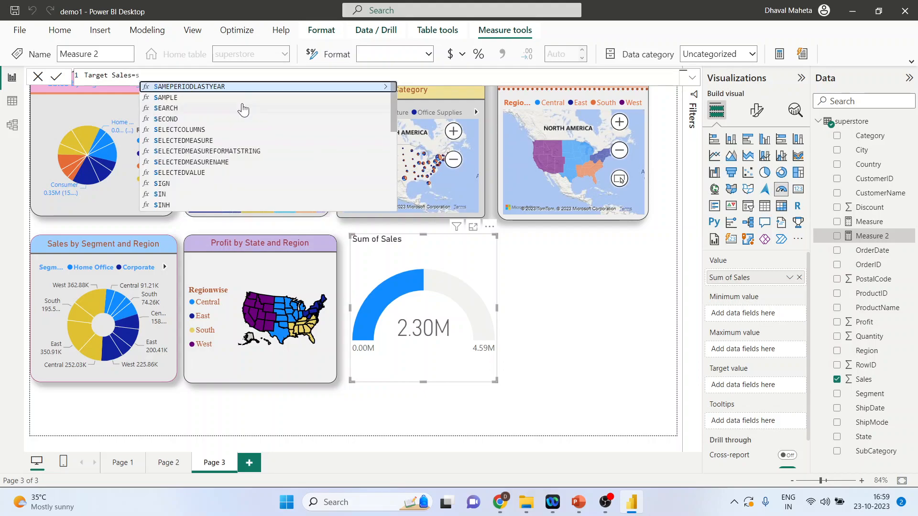
text(um()
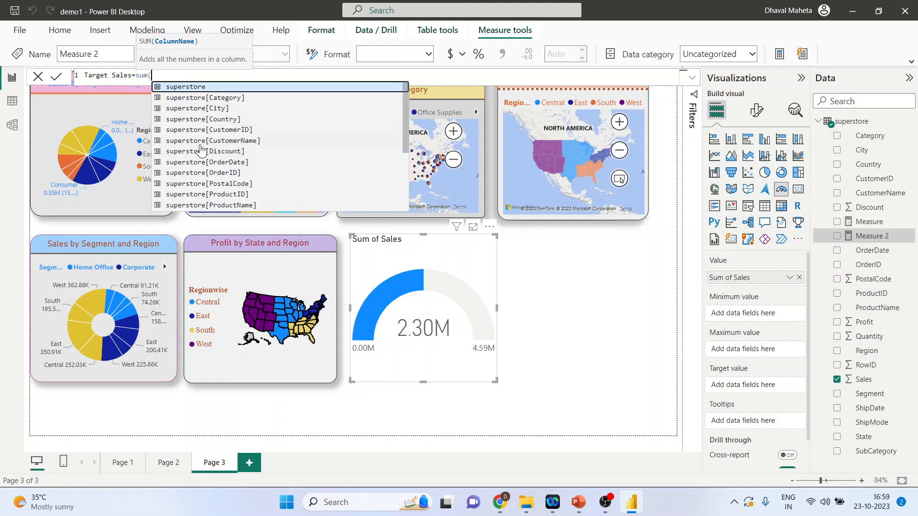
scroll(266, 164, down, 4)
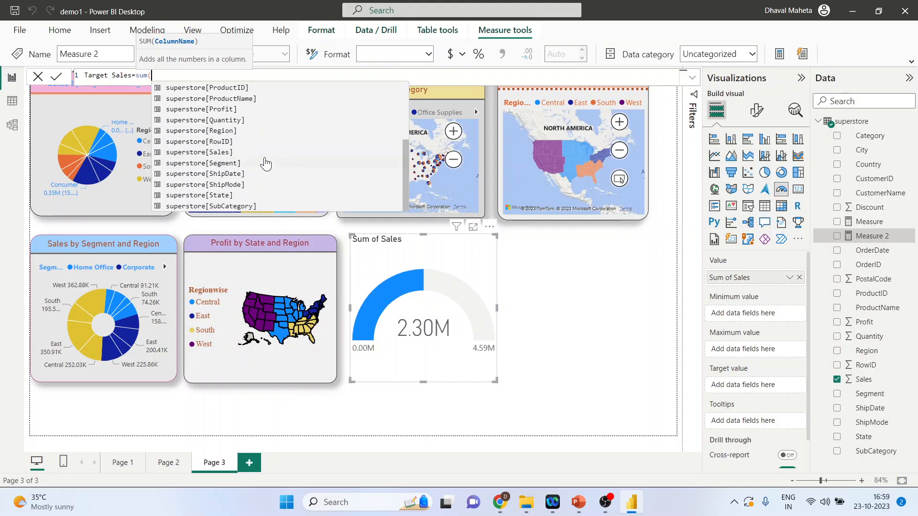
click(220, 153)
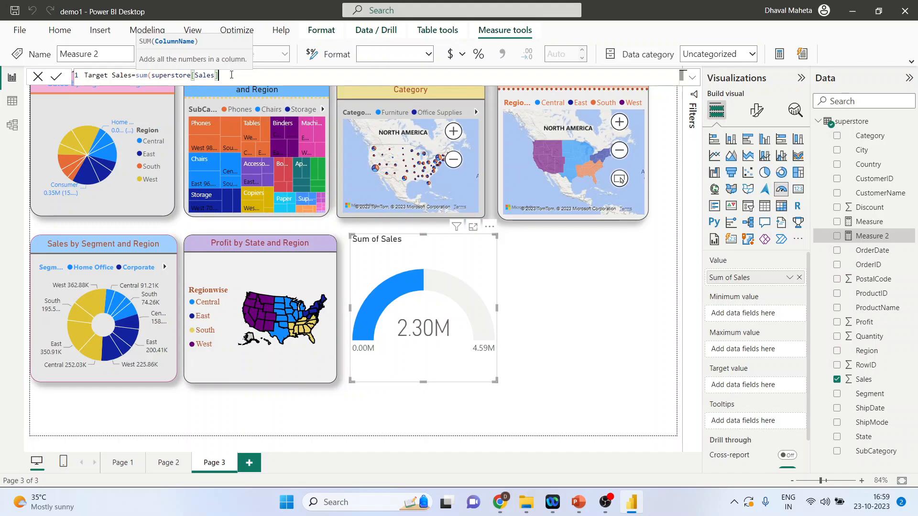
text()*)
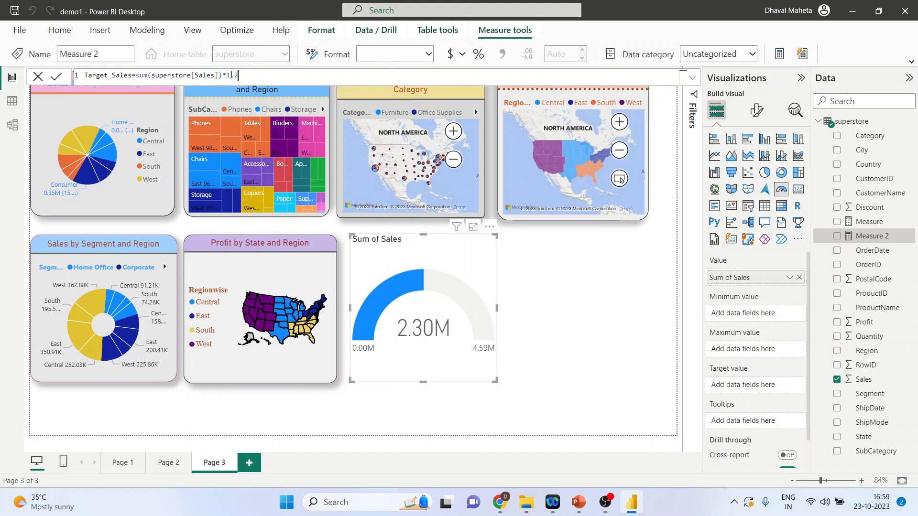
key(Return)
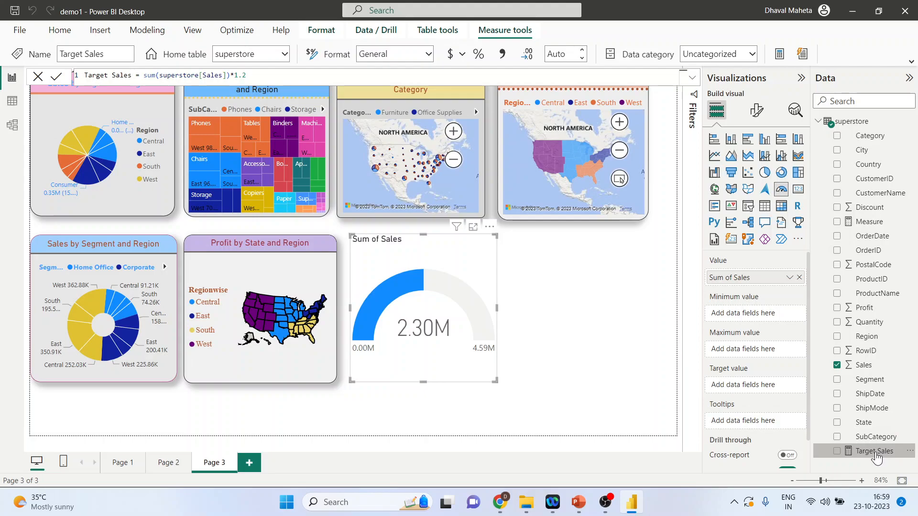
Assign the Target Sales measure as the gauge's target value and show the gauge in focus mode
drag(875, 458, 770, 385)
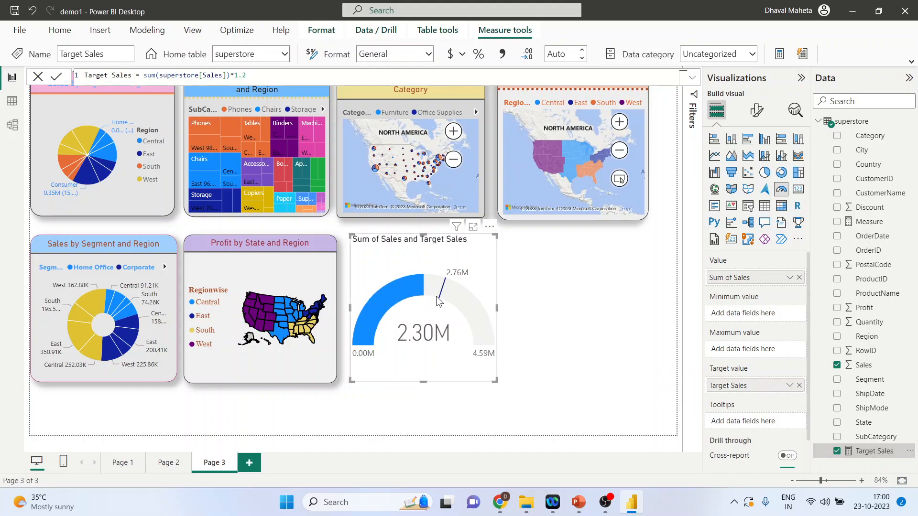
mouse_move(449, 282)
click(473, 228)
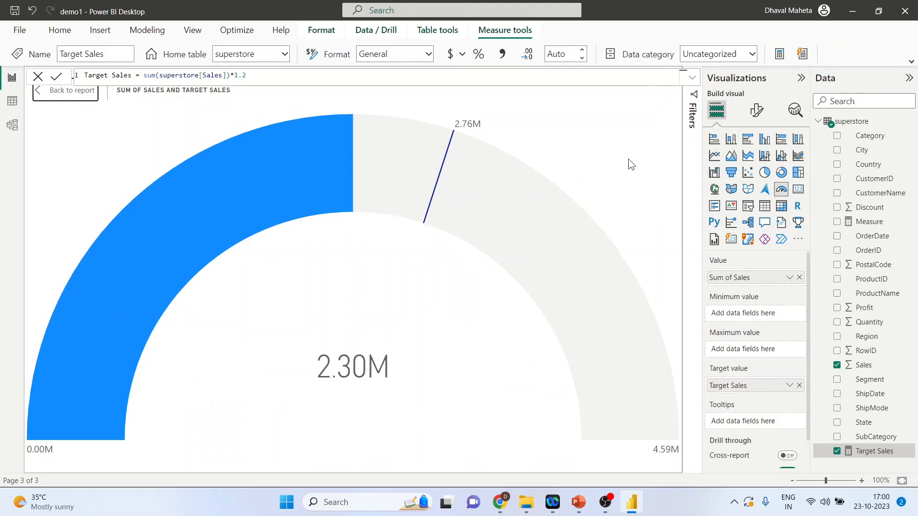
In the gauge axis formatting, try a minimum of 2 and return the minimum to 0
click(759, 113)
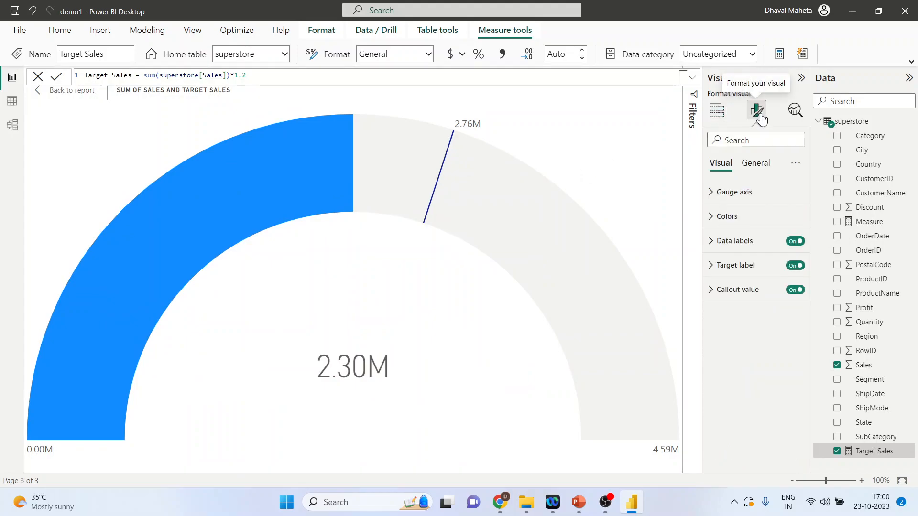
click(713, 193)
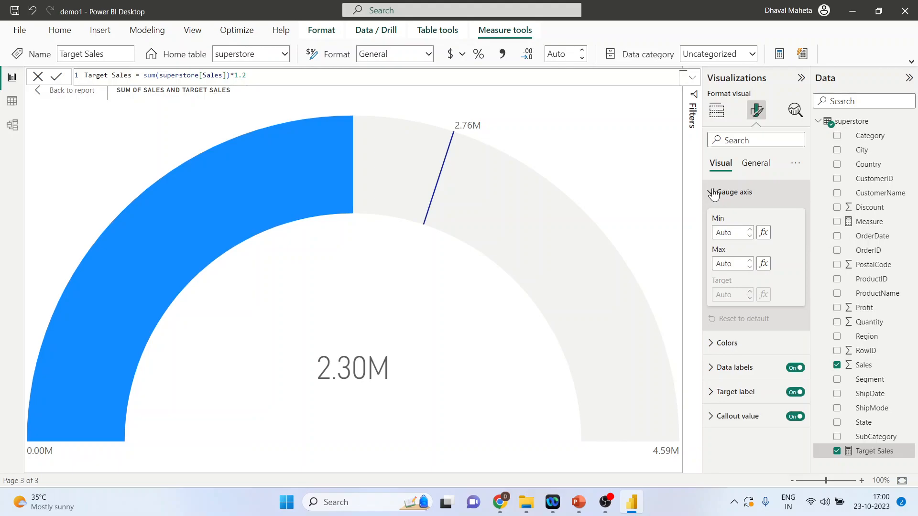
click(750, 236)
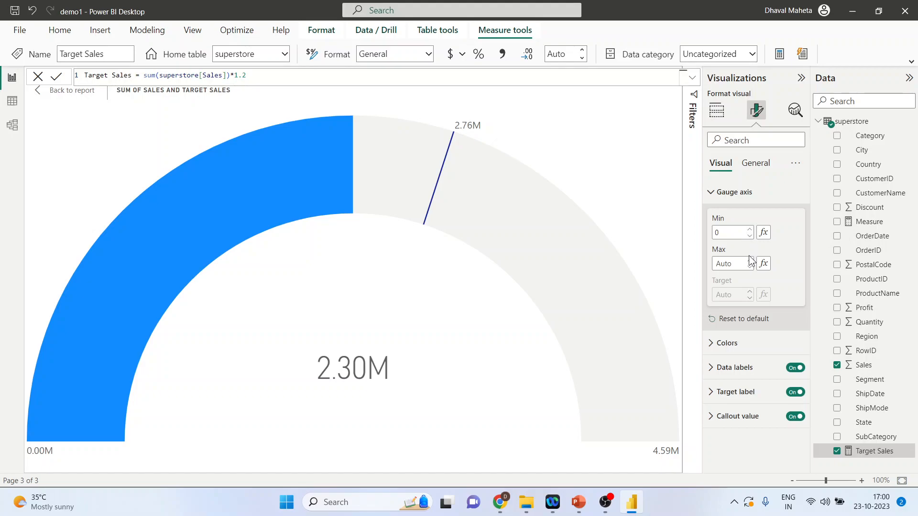
click(752, 231)
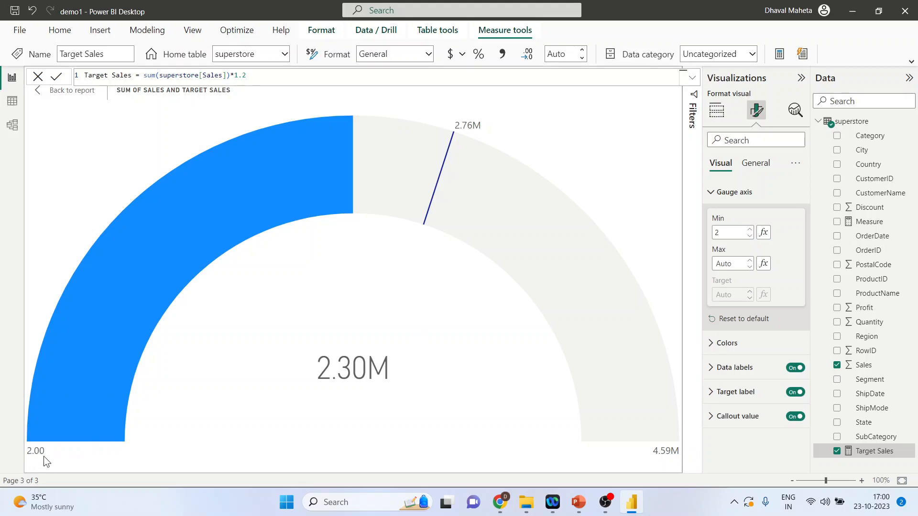
click(749, 236)
Set the gauge's fill color to rust brown and its target color to dark gray
click(712, 344)
scroll(753, 311, down, 1)
click(736, 329)
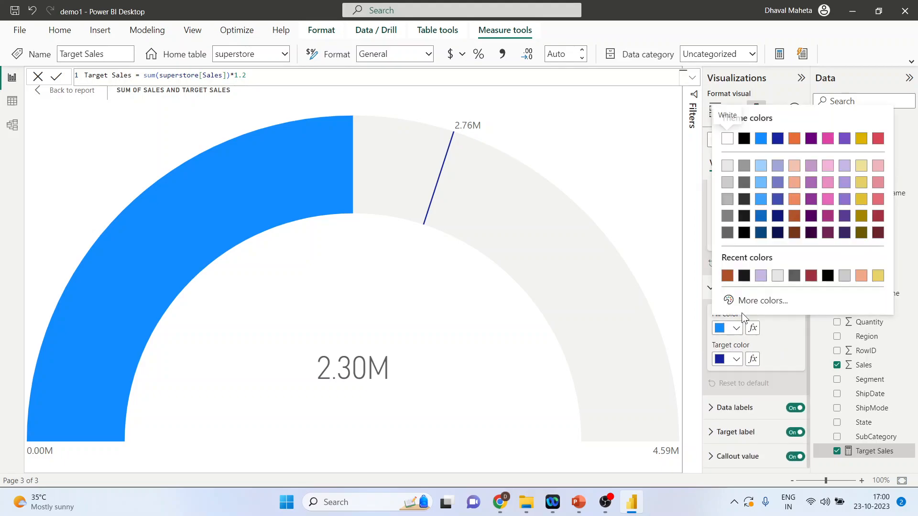
click(727, 276)
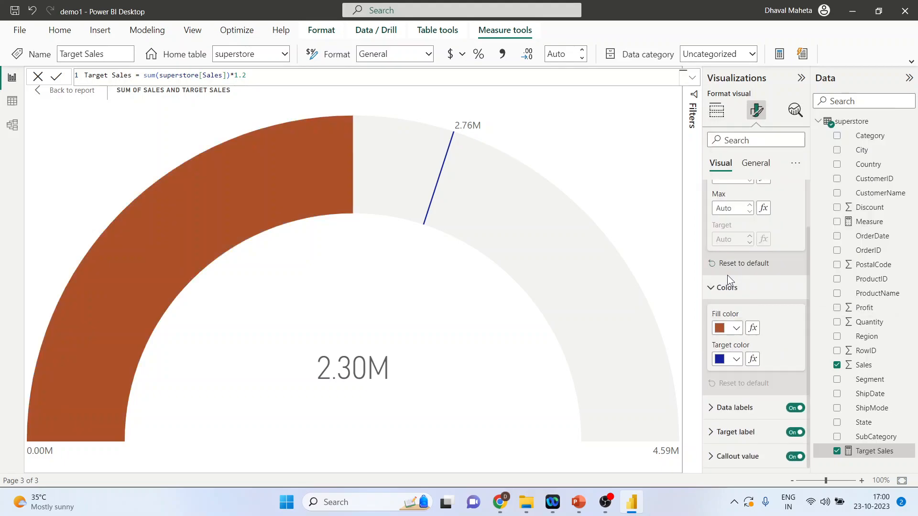
click(737, 359)
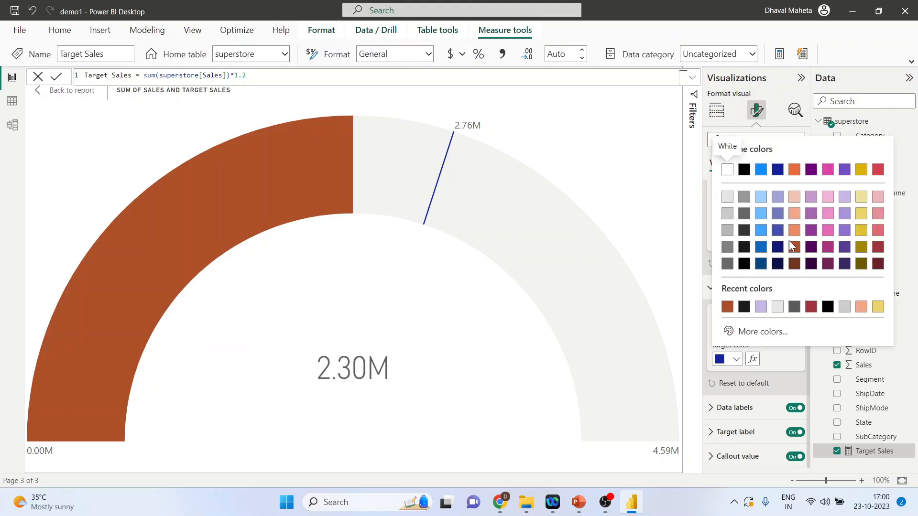
click(794, 307)
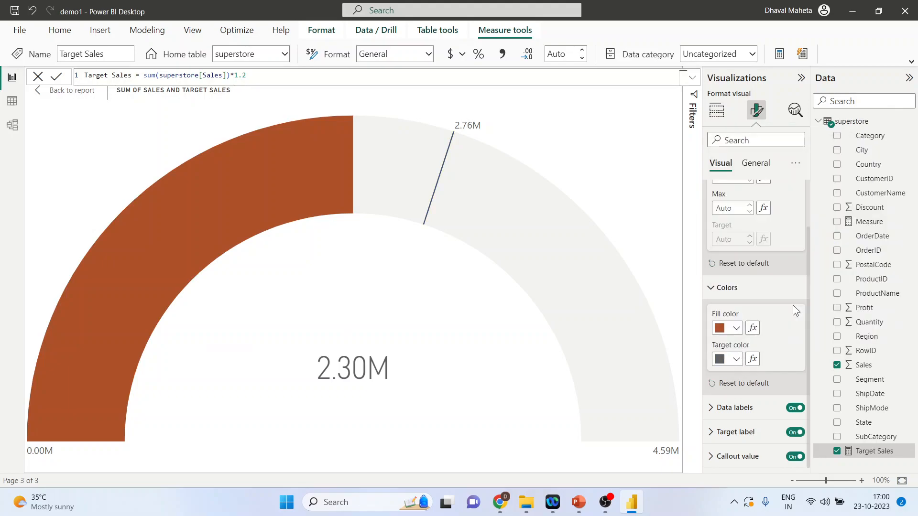
Set the color of the gauge's data labels to rust brown and close the measure's formula bar
click(714, 408)
scroll(759, 377, down, 3)
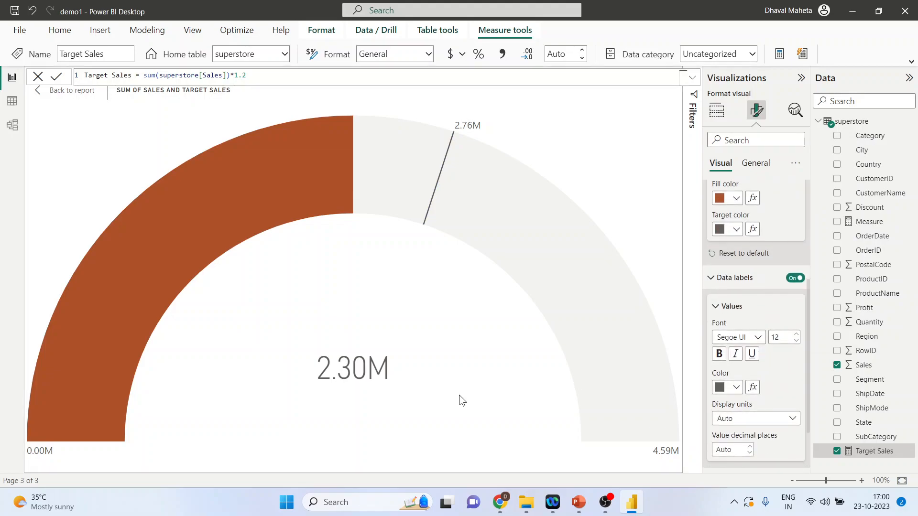
click(737, 388)
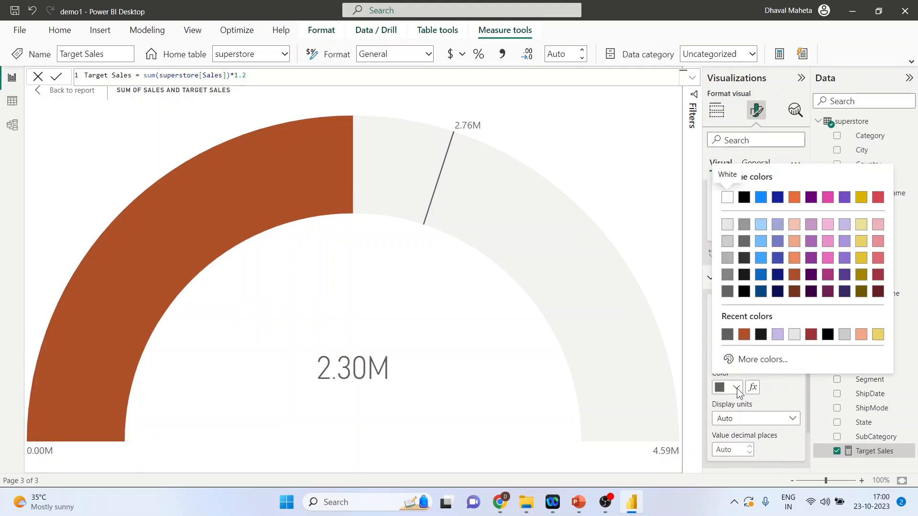
click(743, 335)
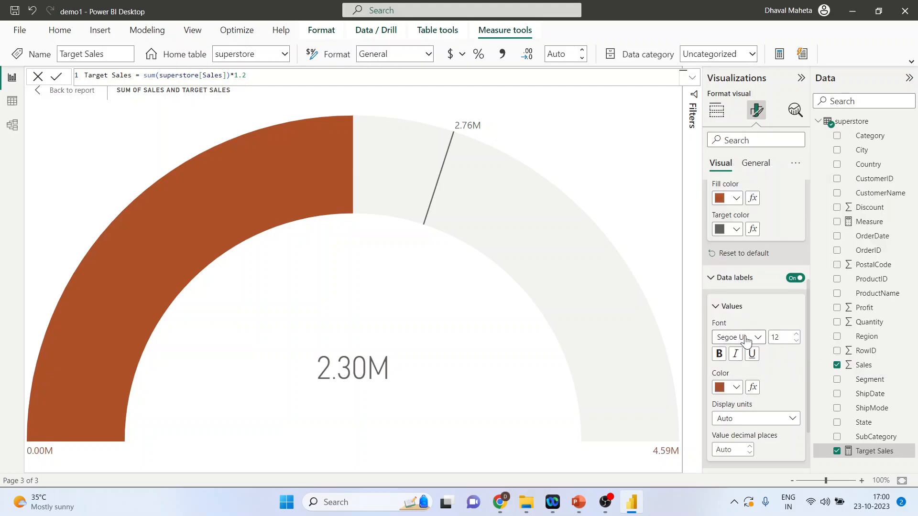
scroll(747, 340, down, 3)
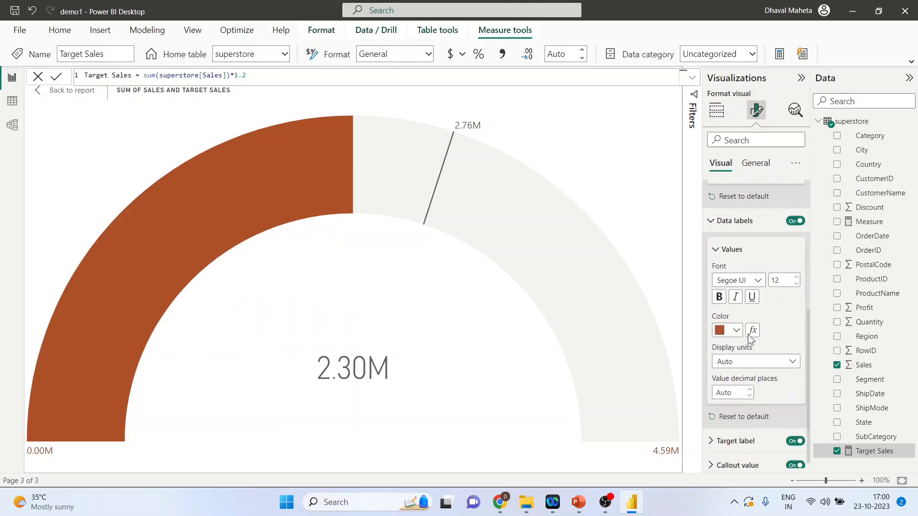
click(38, 76)
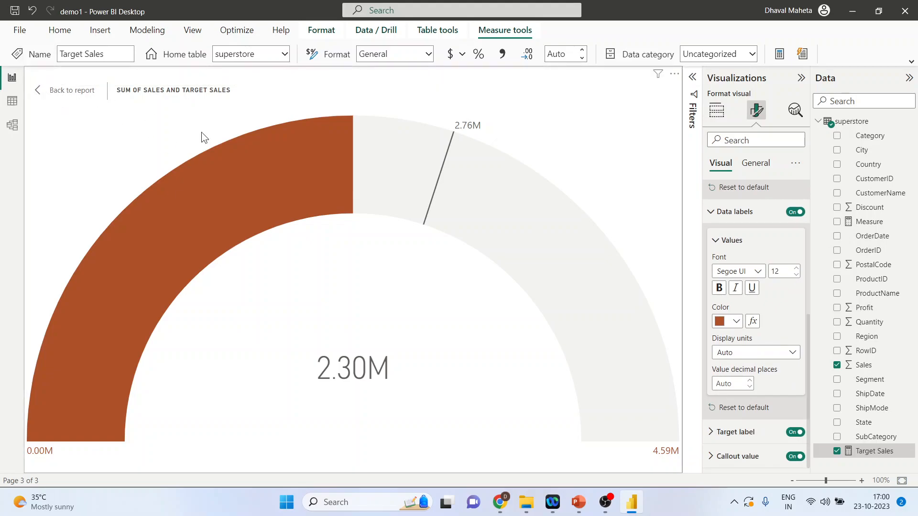
Try Thousands as the data labels' display units and set them to Millions
click(792, 353)
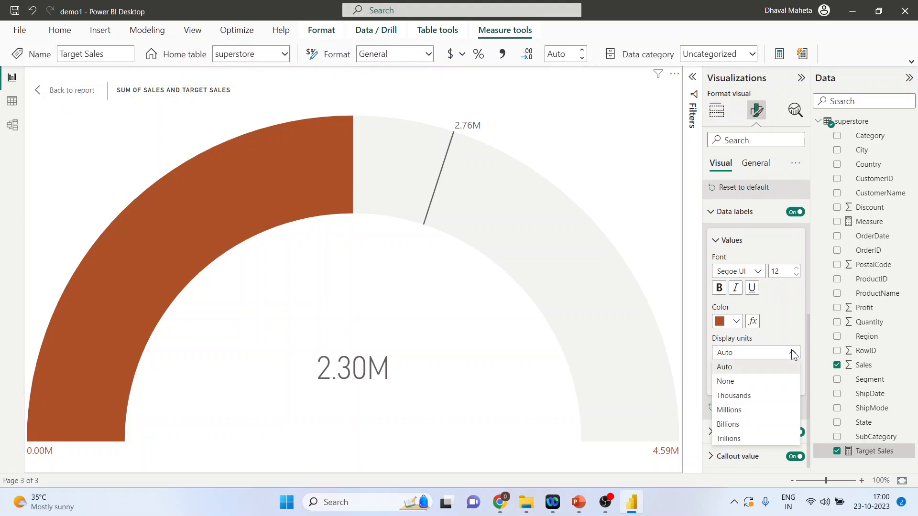
click(757, 395)
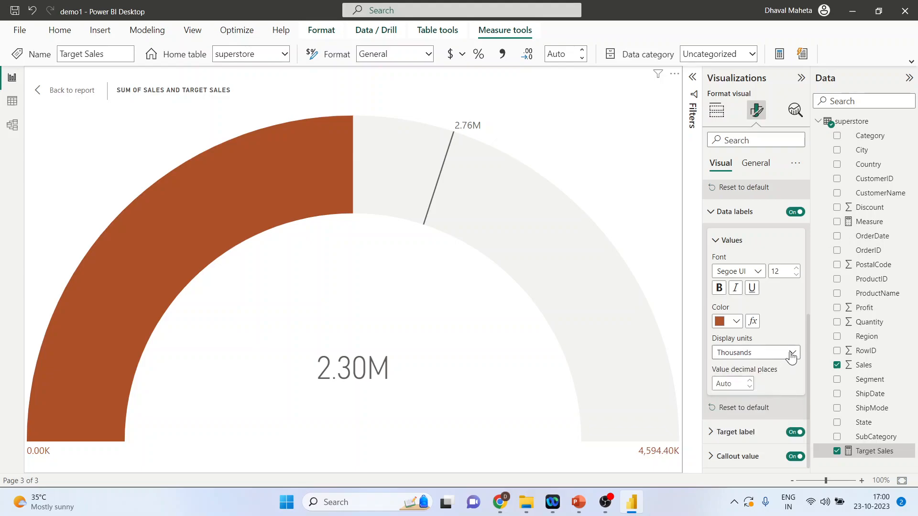
click(792, 354)
click(758, 396)
click(792, 354)
click(754, 409)
Set the font size of the gauge's data labels to 15
click(796, 269)
click(796, 268)
click(796, 268)
click(797, 268)
click(796, 268)
click(797, 269)
click(797, 269)
click(796, 269)
click(796, 269)
click(796, 269)
click(796, 275)
click(796, 274)
click(797, 275)
click(796, 275)
click(796, 274)
click(797, 275)
click(796, 274)
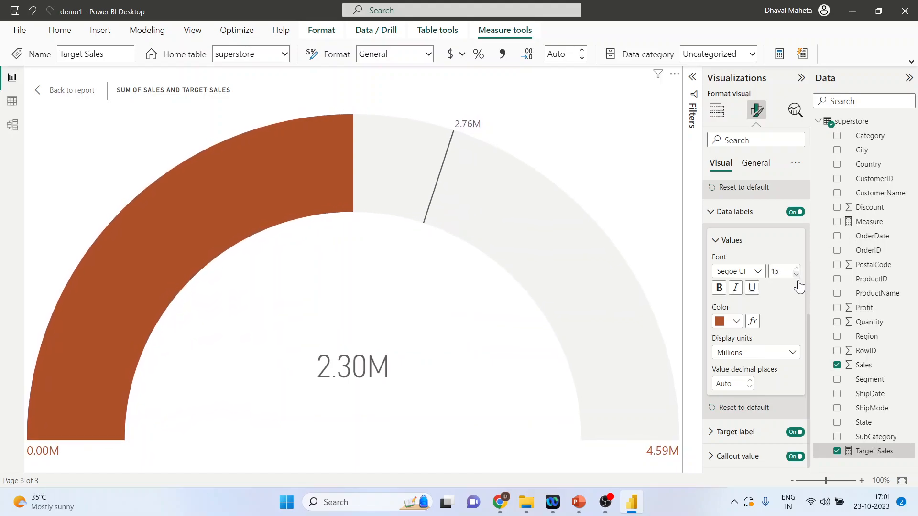
Set the color of the gauge's target label to gold
click(718, 432)
scroll(752, 379, down, 3)
scroll(752, 380, down, 3)
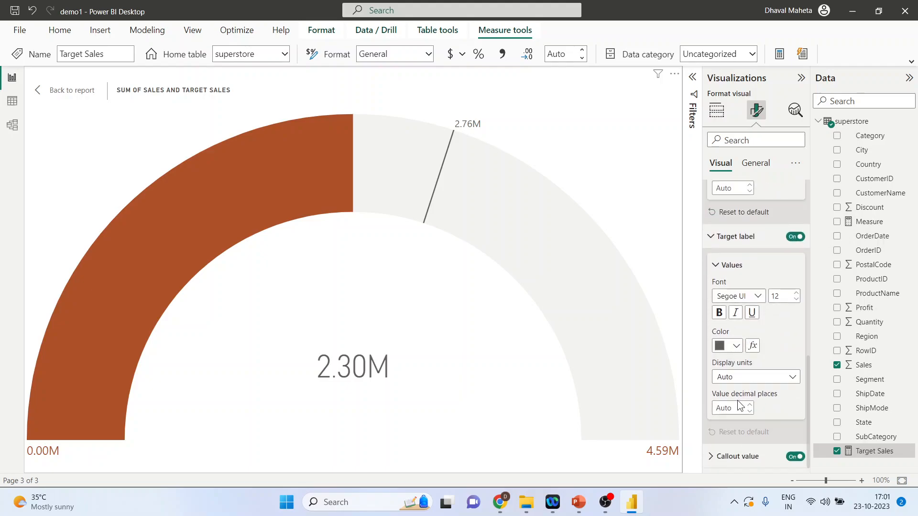
click(736, 346)
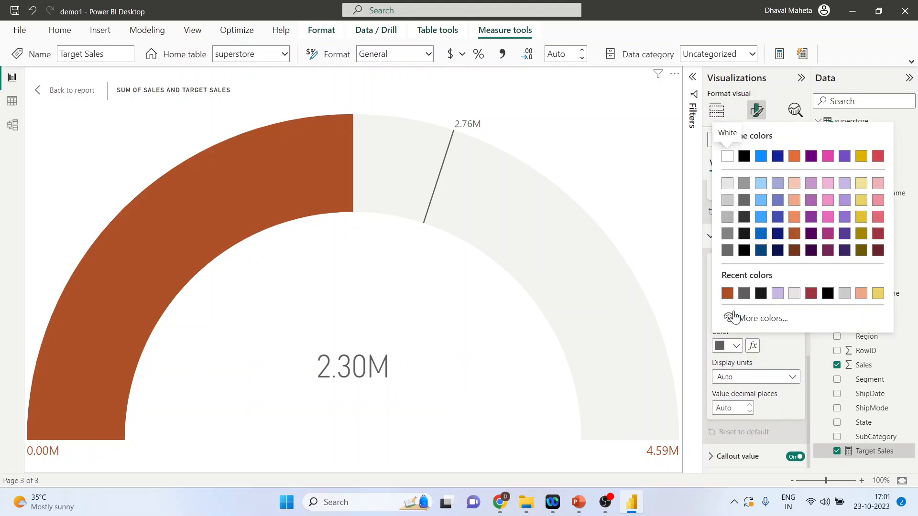
click(862, 218)
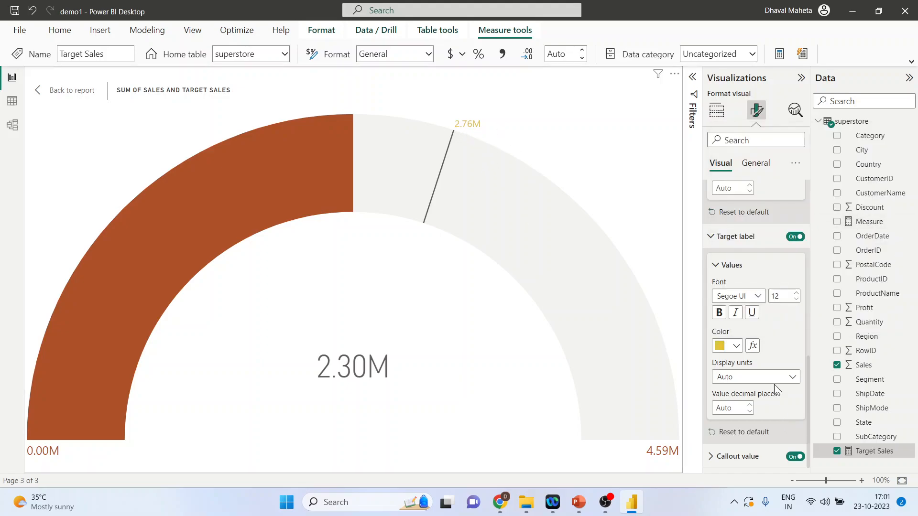
Set the target label's value decimal places to 2 and turn off the gauge's callout value
click(792, 377)
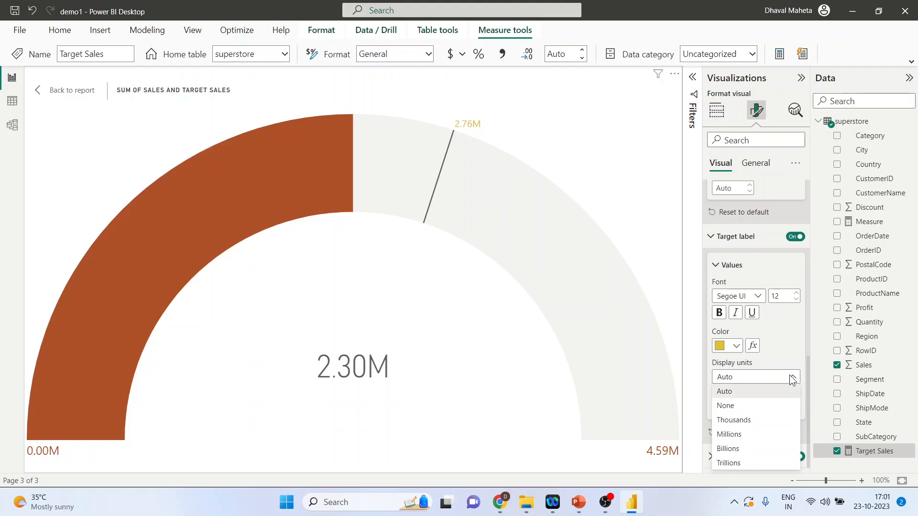
click(792, 378)
click(750, 405)
click(749, 406)
click(750, 406)
click(750, 406)
click(749, 411)
click(750, 411)
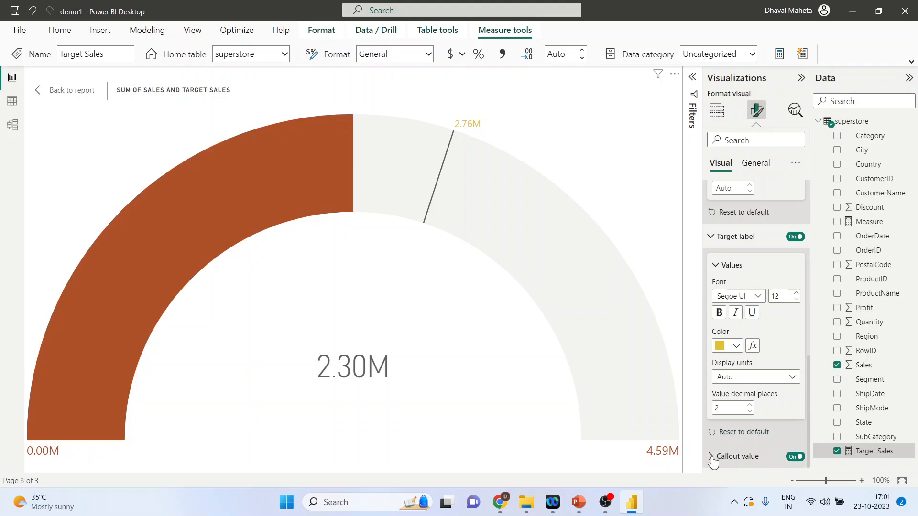
click(794, 458)
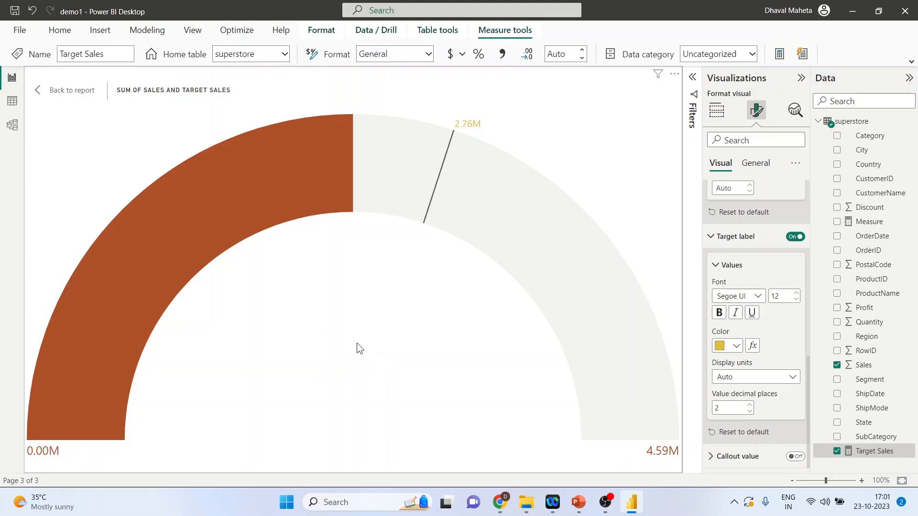
Turn the gauge's callout value back on and open its value formatting options
click(797, 458)
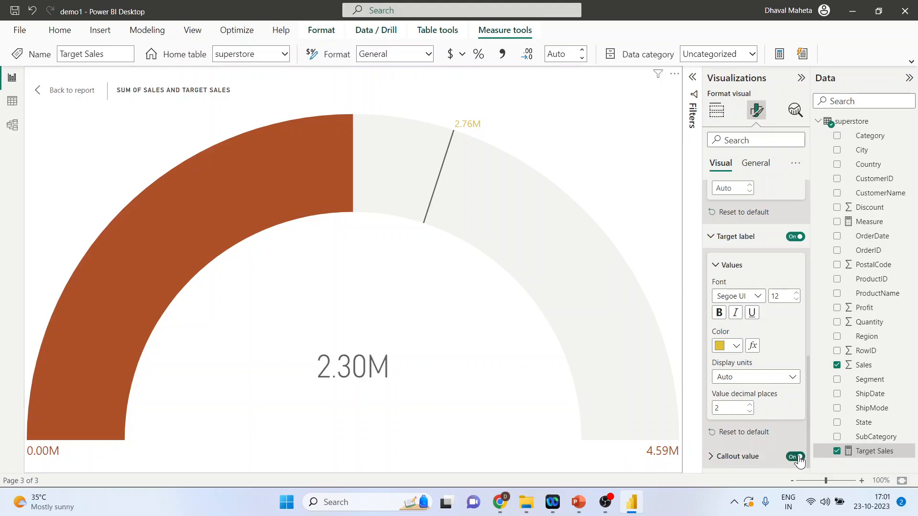
click(712, 458)
drag(807, 366, 808, 430)
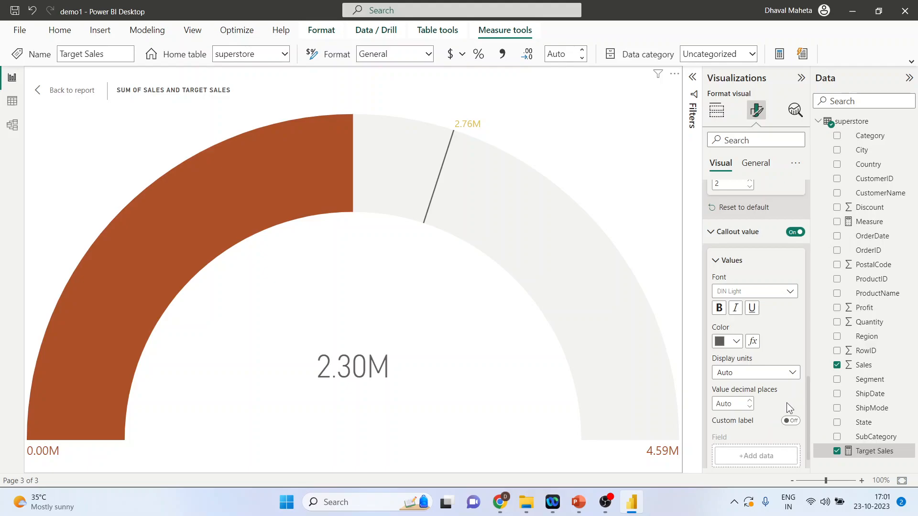
drag(807, 388, 808, 423)
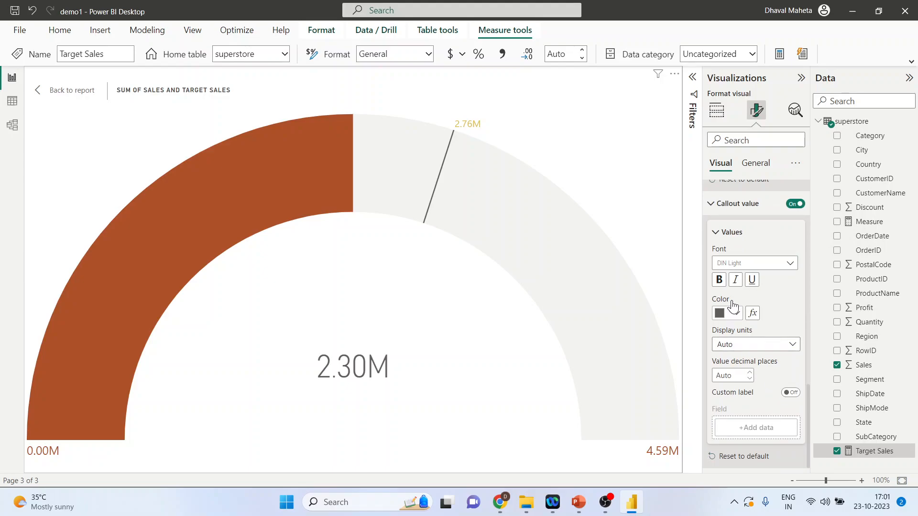
Return to the report page and set the gauge's height to 294 and its width to 294
click(755, 163)
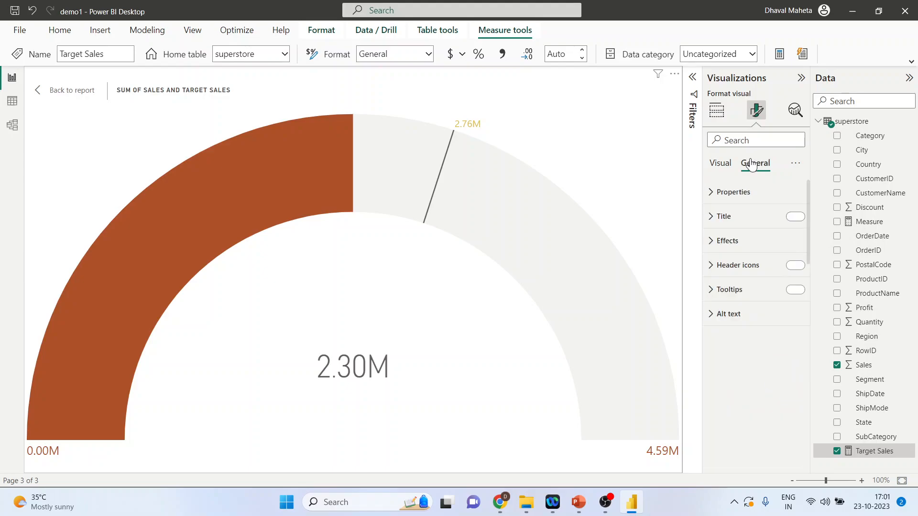
click(712, 194)
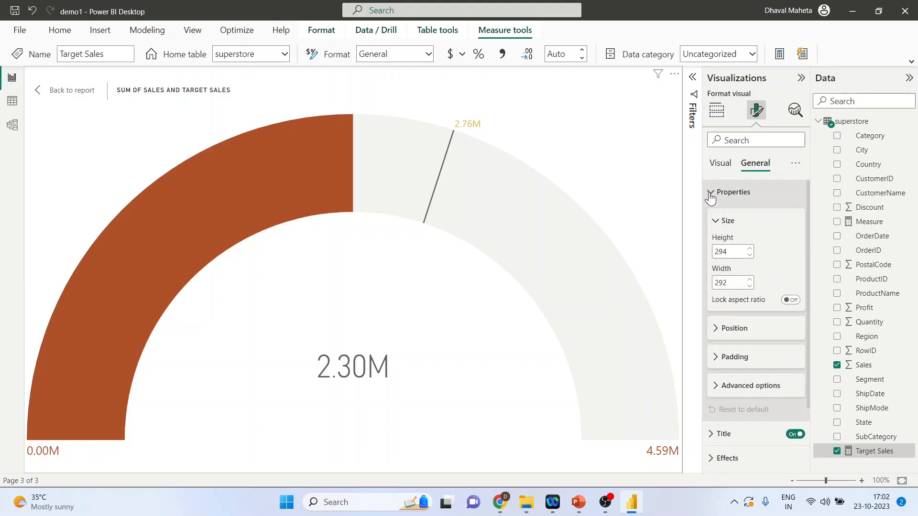
click(54, 97)
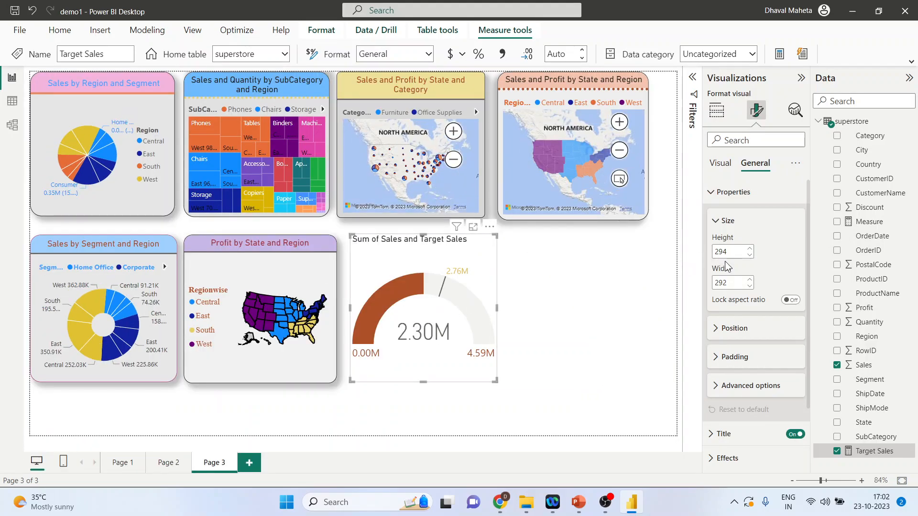
click(749, 248)
click(749, 248)
click(750, 254)
click(749, 254)
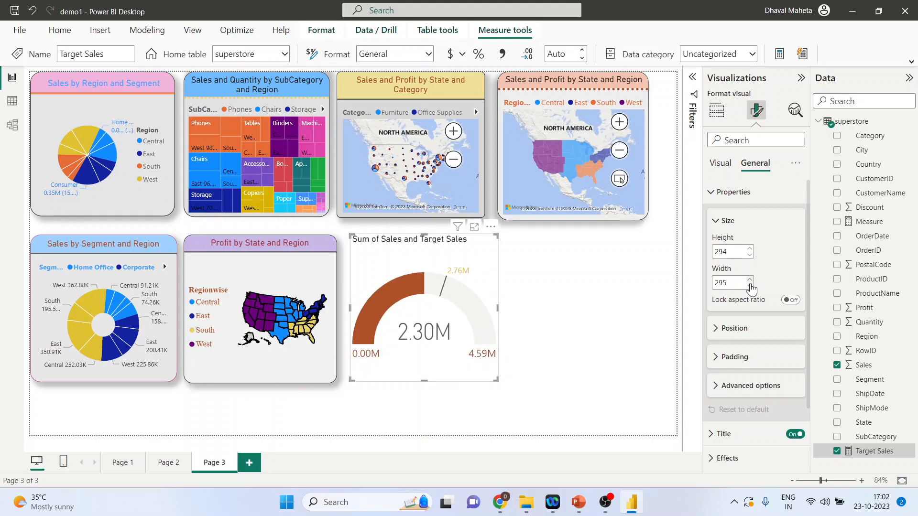
Set the gauge's horizontal position to 637 and its vertical position to 326
click(715, 329)
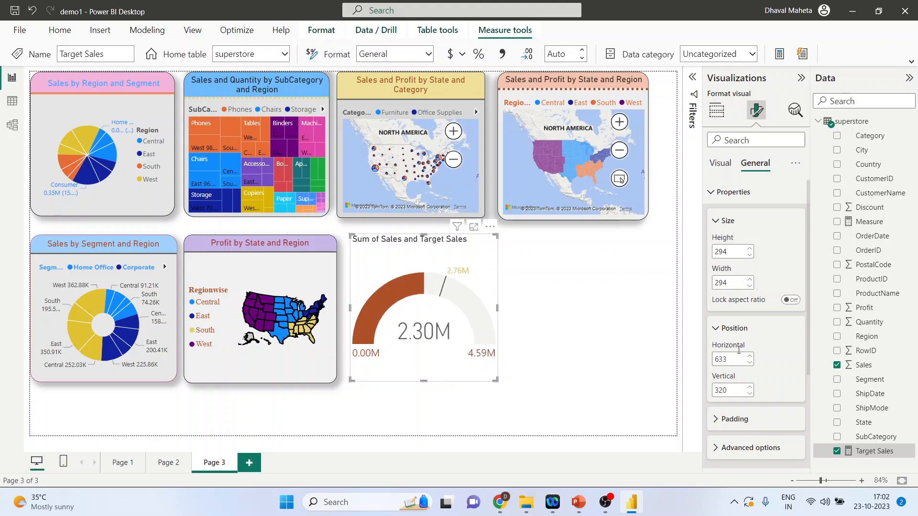
click(751, 356)
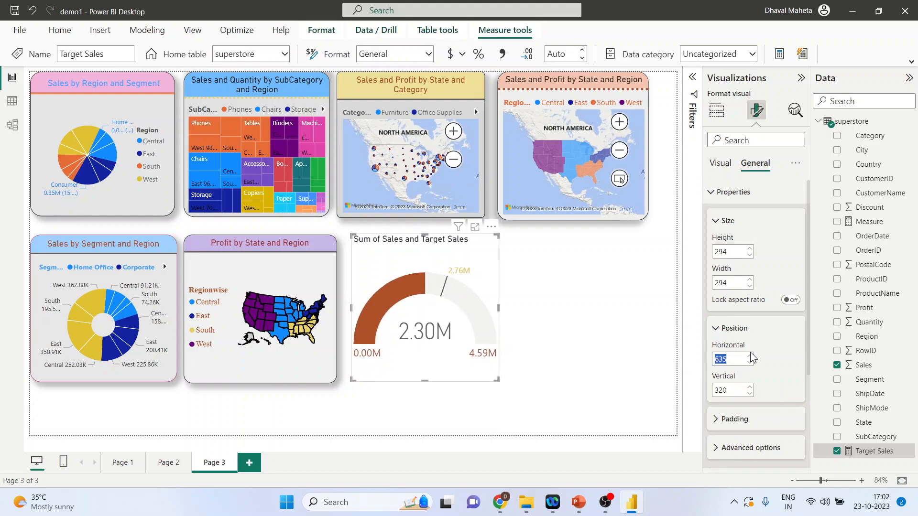
click(750, 357)
click(750, 356)
click(750, 356)
click(750, 356)
click(750, 362)
click(751, 362)
click(750, 387)
click(751, 387)
click(750, 387)
click(750, 387)
click(750, 388)
click(751, 388)
Set the gauge's left padding to 13 px
click(717, 419)
scroll(741, 367, down, 3)
click(737, 286)
click(736, 287)
click(737, 286)
click(736, 286)
click(737, 286)
click(736, 286)
click(737, 286)
click(737, 286)
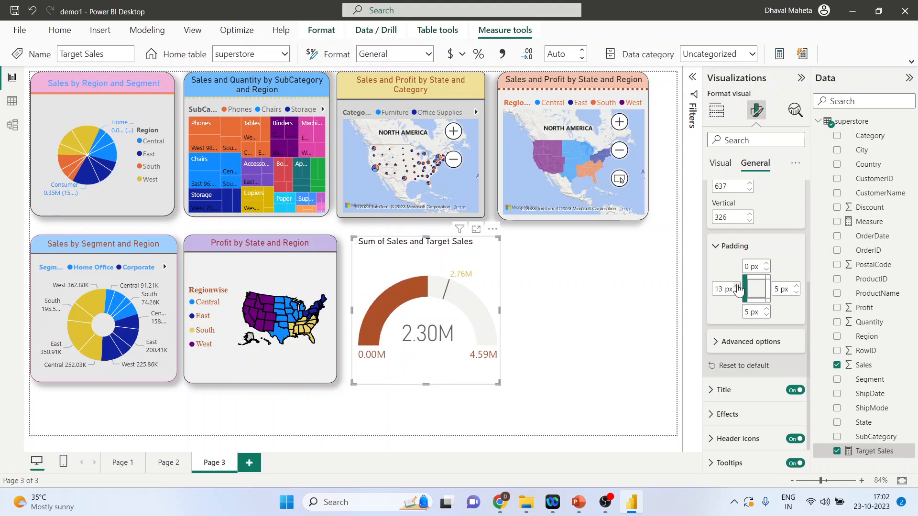
Set the gauge's right padding to 13 px
click(797, 287)
click(796, 286)
click(797, 287)
click(797, 287)
click(796, 287)
click(797, 286)
click(796, 286)
click(796, 287)
Set the gauge's bottom padding to 9 px and its top padding to 4 px
click(766, 310)
click(766, 309)
click(766, 310)
click(766, 310)
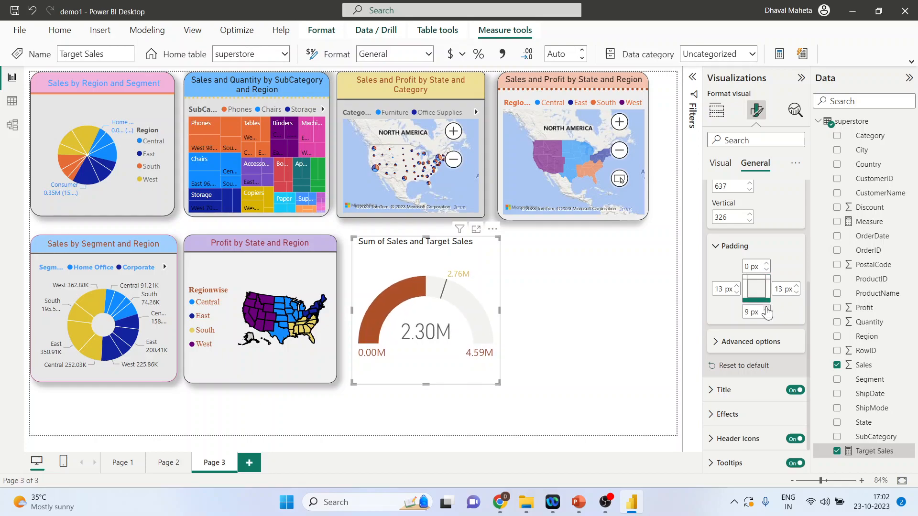
click(766, 263)
click(766, 264)
click(767, 264)
click(766, 264)
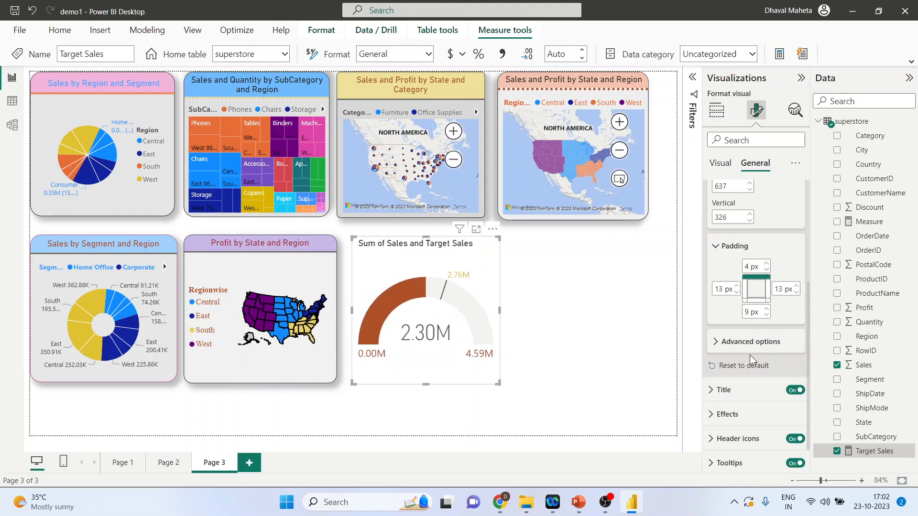
Turn on Maintain layer order in the gauge's advanced options
click(717, 347)
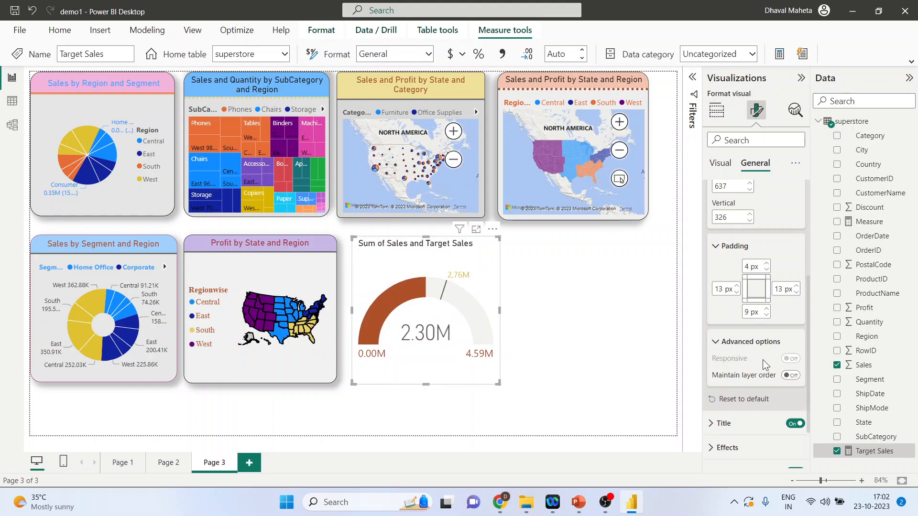
click(791, 376)
scroll(765, 392, down, 2)
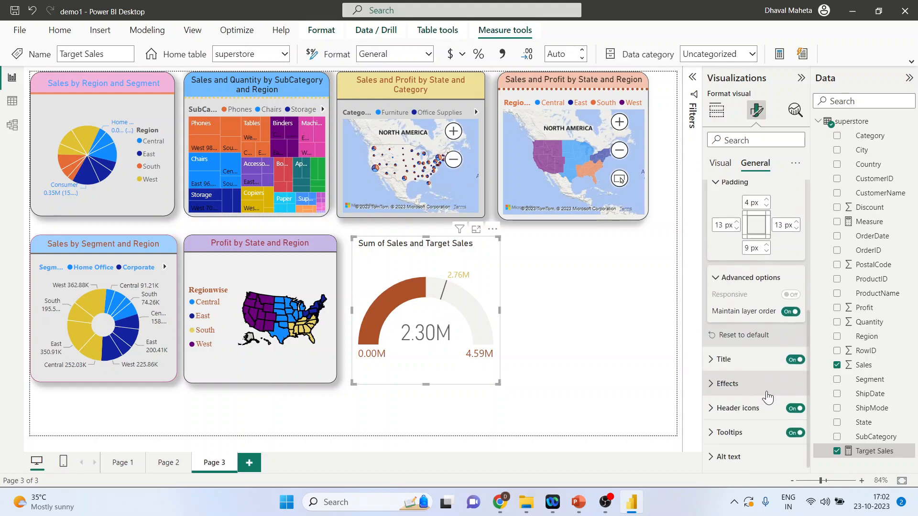
Shorten the gauge's title text to "Sales and Target Sales"
click(760, 359)
scroll(763, 361, down, 5)
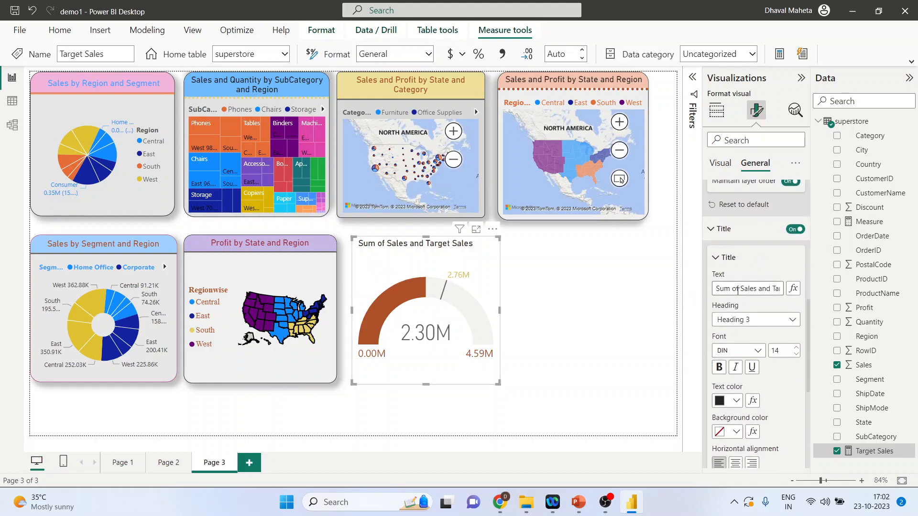
drag(740, 289, 703, 296)
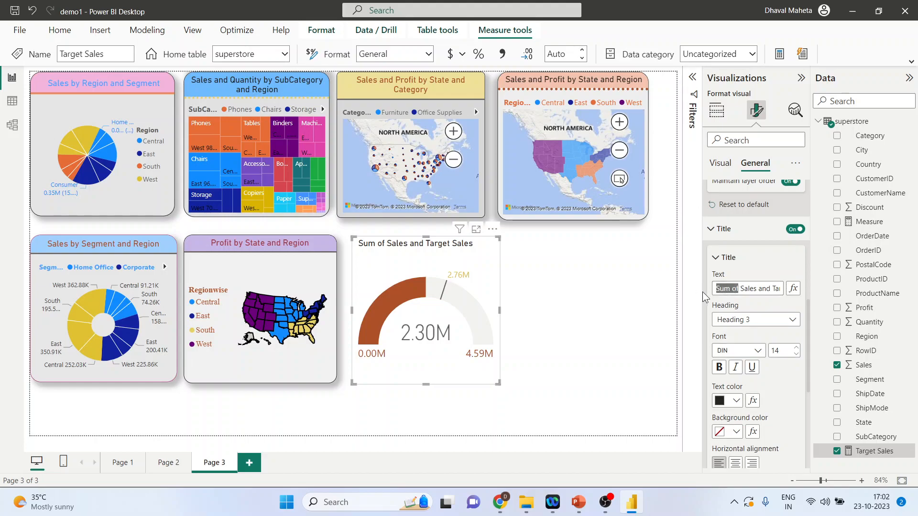
key(BackSpace)
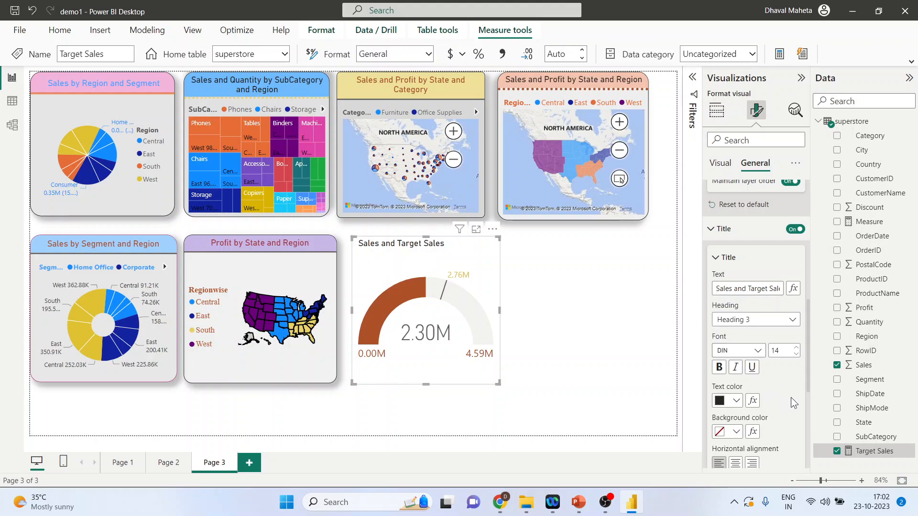
Give the gauge's title a light gold background and center it horizontally
scroll(791, 397, down, 2)
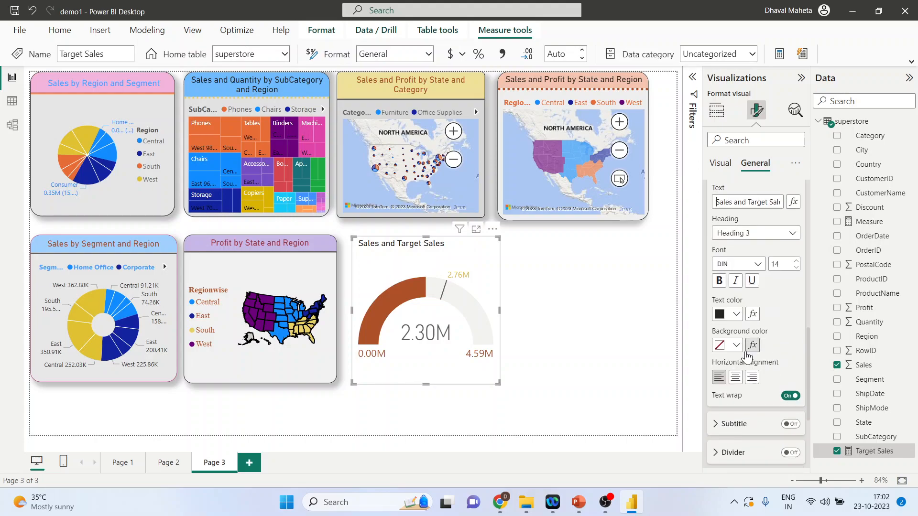
click(732, 345)
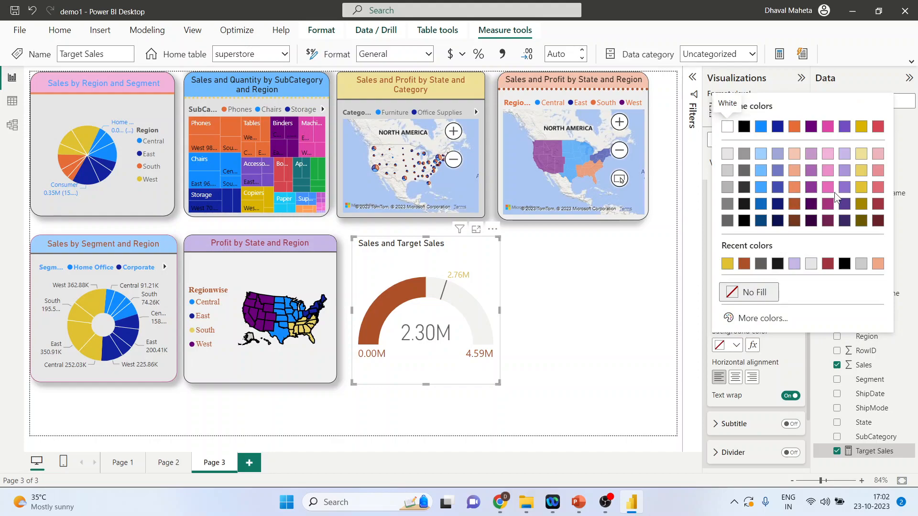
click(860, 187)
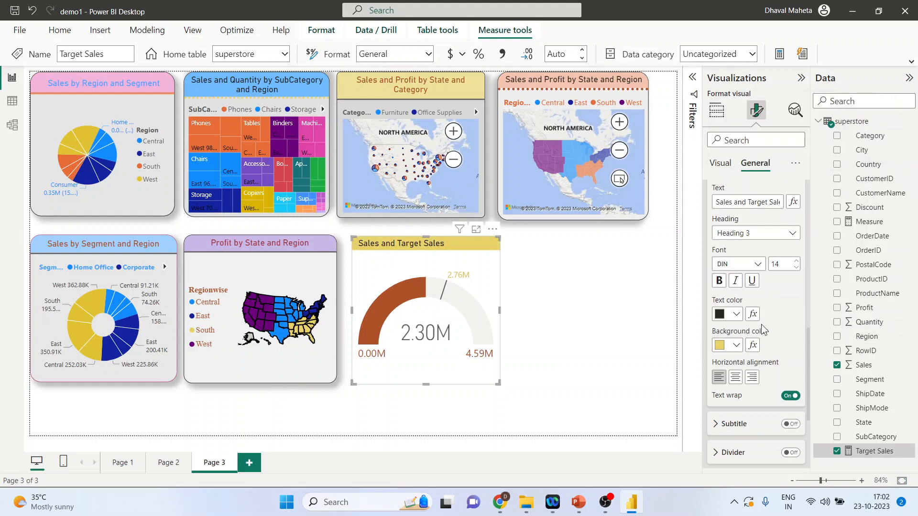
click(735, 378)
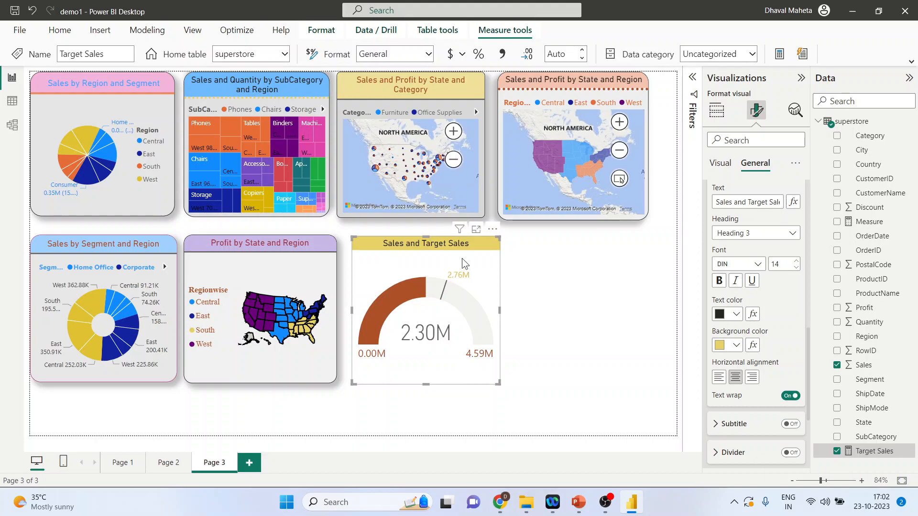
Look over the subtitle options and add a solid black divider 3 px wide below the gauge's title
click(718, 430)
scroll(760, 410, down, 3)
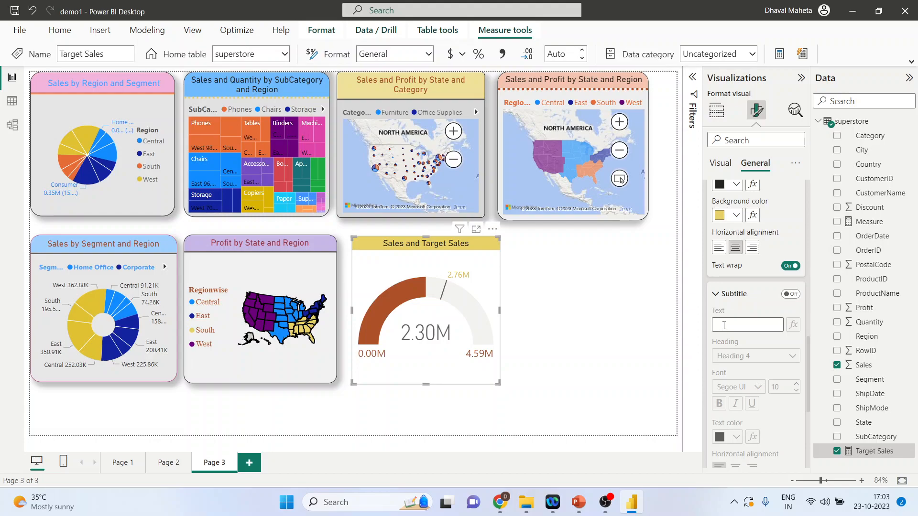
scroll(754, 354, down, 3)
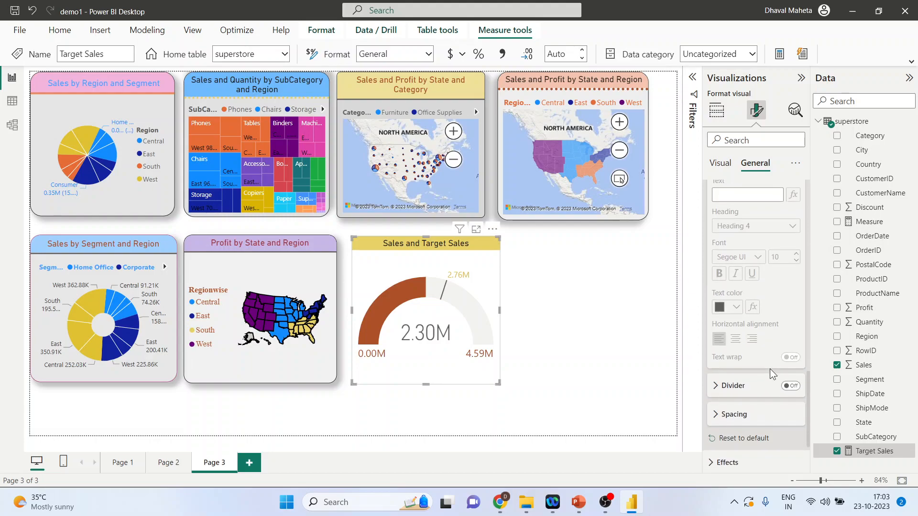
click(715, 386)
scroll(793, 274, down, 3)
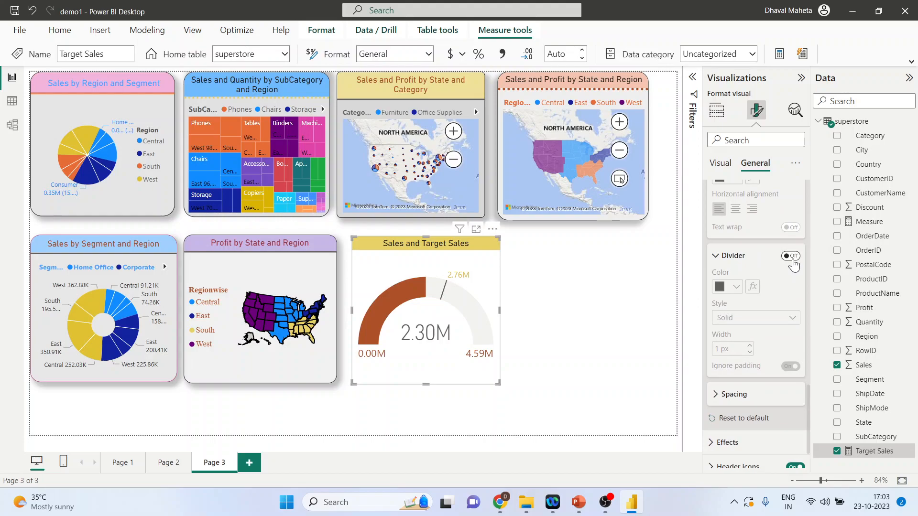
click(792, 258)
click(736, 286)
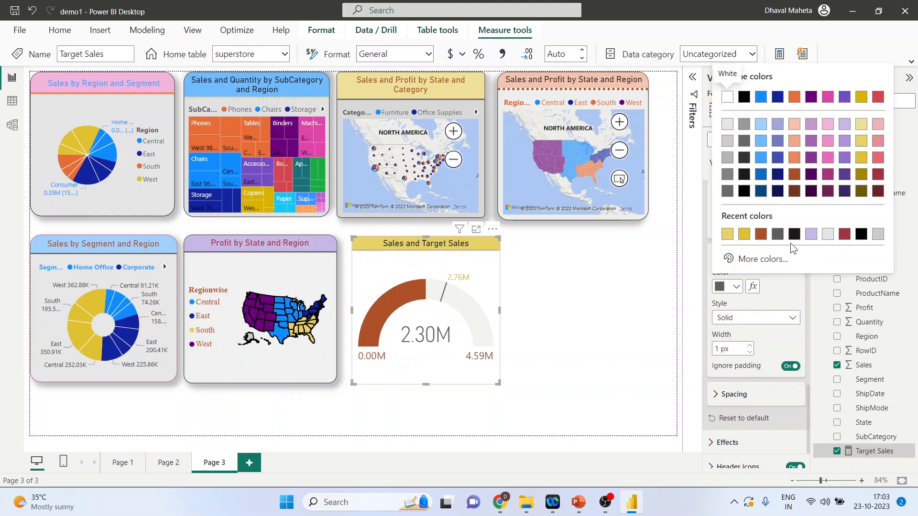
click(795, 235)
click(750, 346)
click(750, 346)
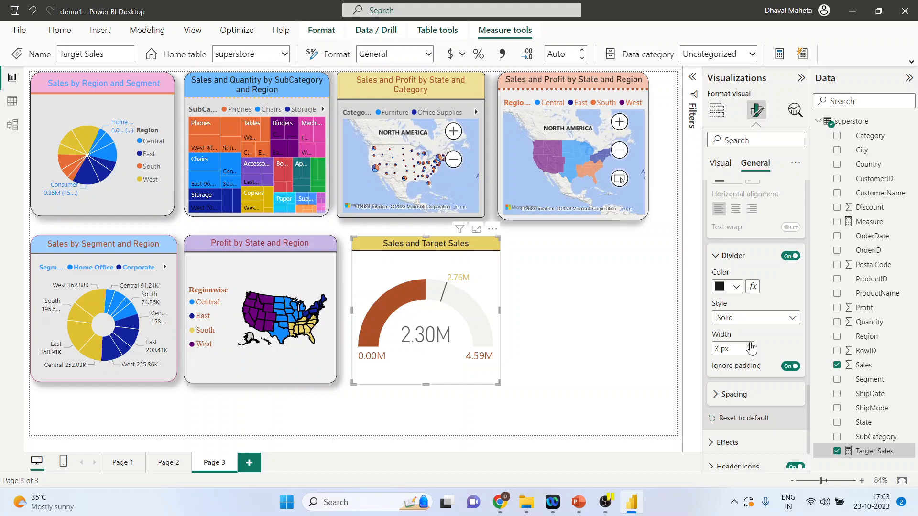
Set the vertical spacing of the gauge's title area to 10 px
click(722, 394)
scroll(767, 379, down, 3)
click(749, 353)
click(750, 353)
click(750, 353)
click(750, 353)
click(750, 353)
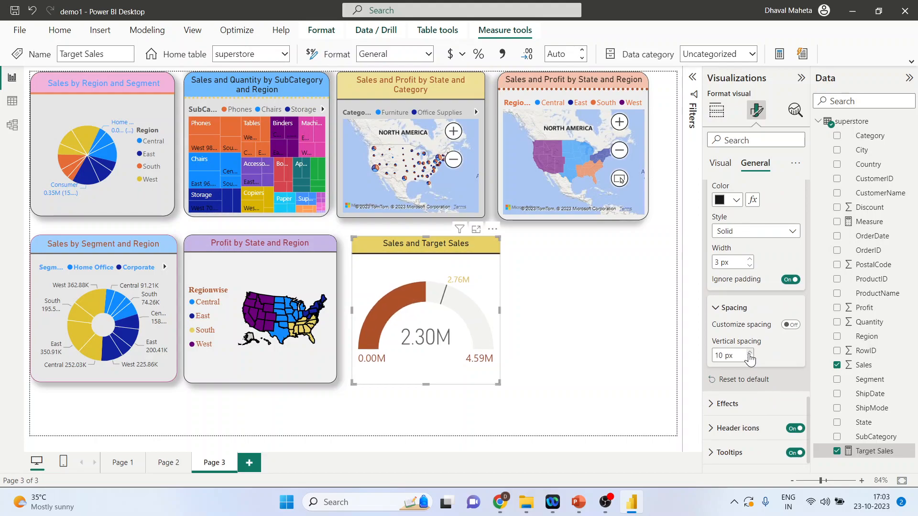
Try light gray and pale gold as the gauge's background color
click(727, 404)
scroll(739, 394, down, 4)
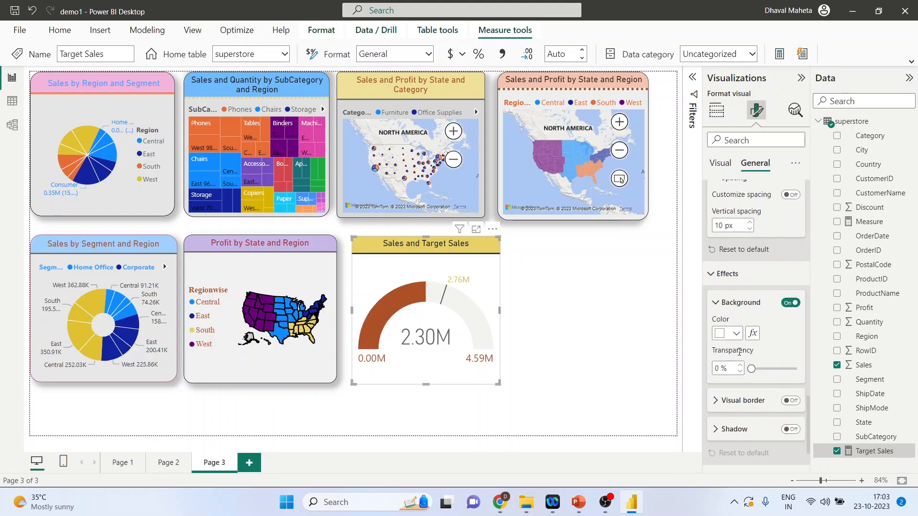
click(741, 335)
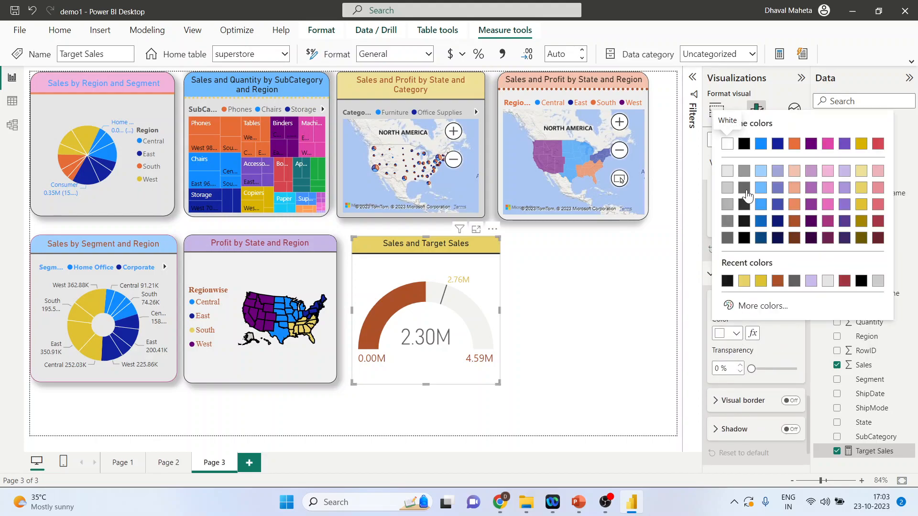
click(727, 187)
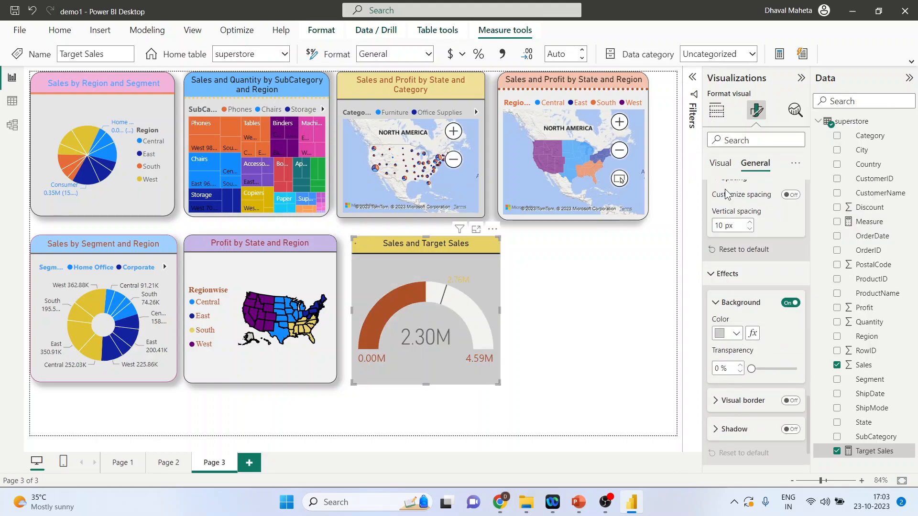
click(737, 334)
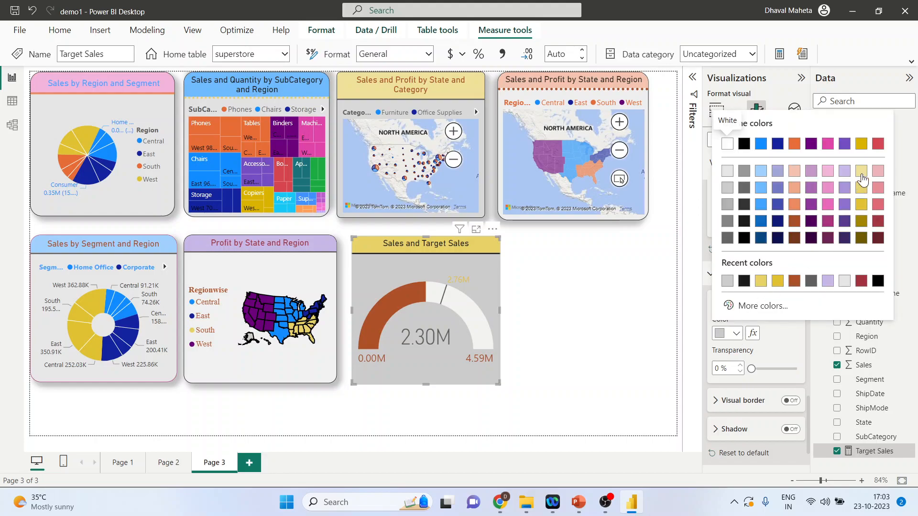
click(862, 180)
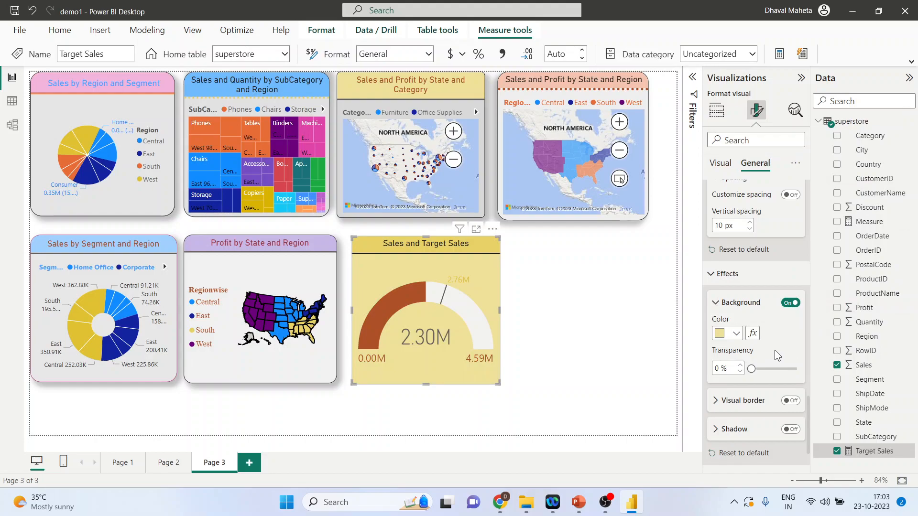
Set the gauge's background color to purple with 47% transparency
click(738, 338)
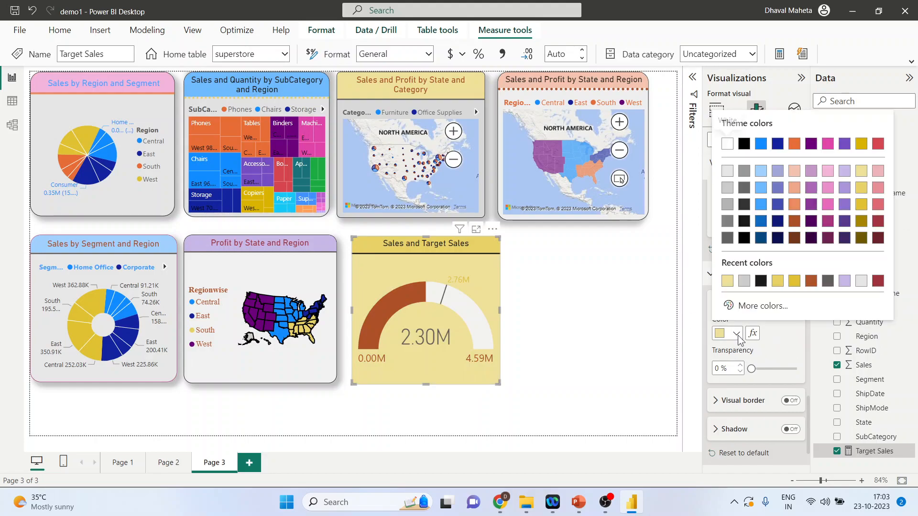
click(849, 209)
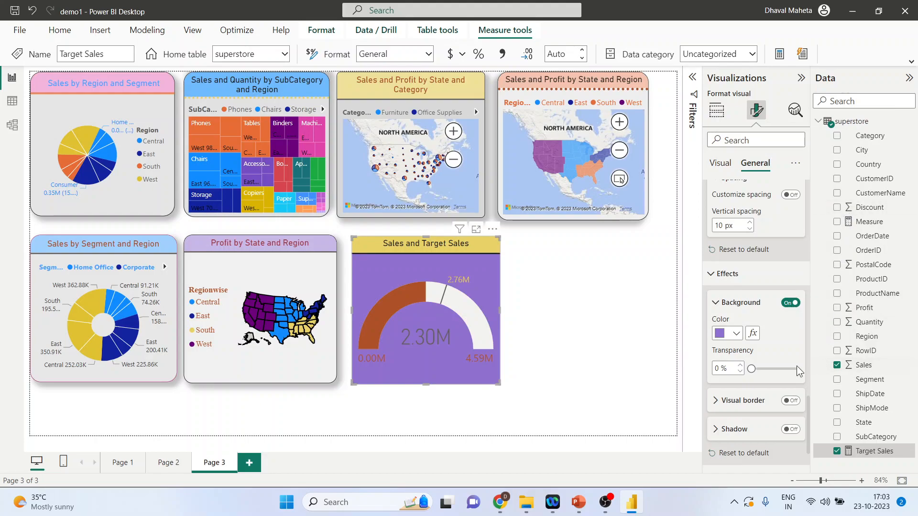
drag(751, 369, 773, 369)
Turn on the gauge's visual border in black with rounded corners of 15 px
click(716, 402)
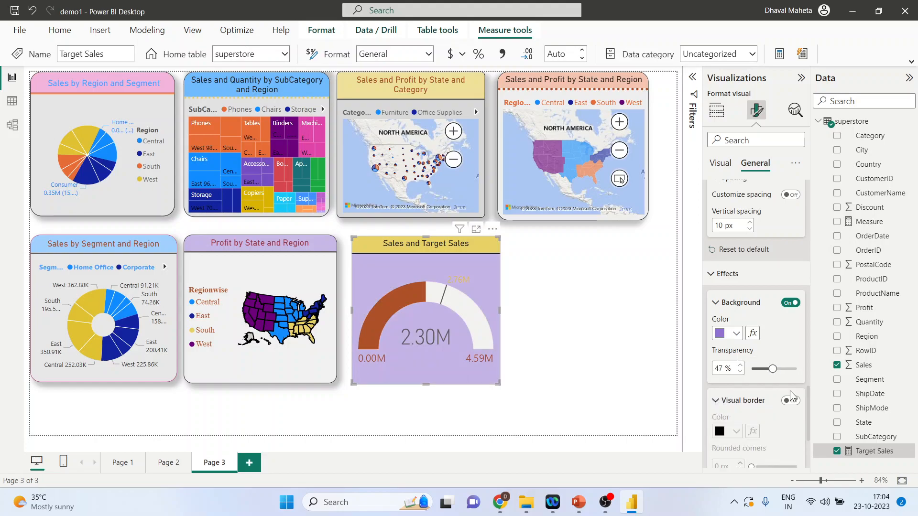
scroll(733, 304, down, 3)
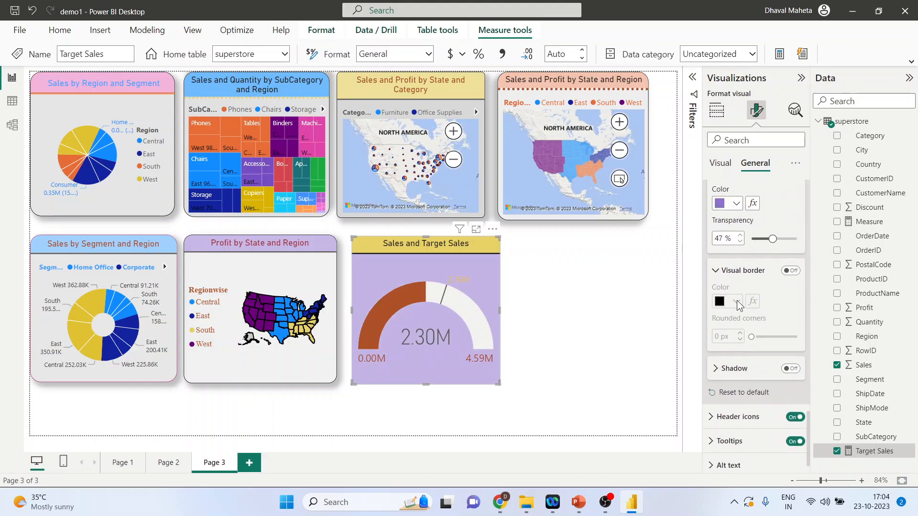
click(791, 270)
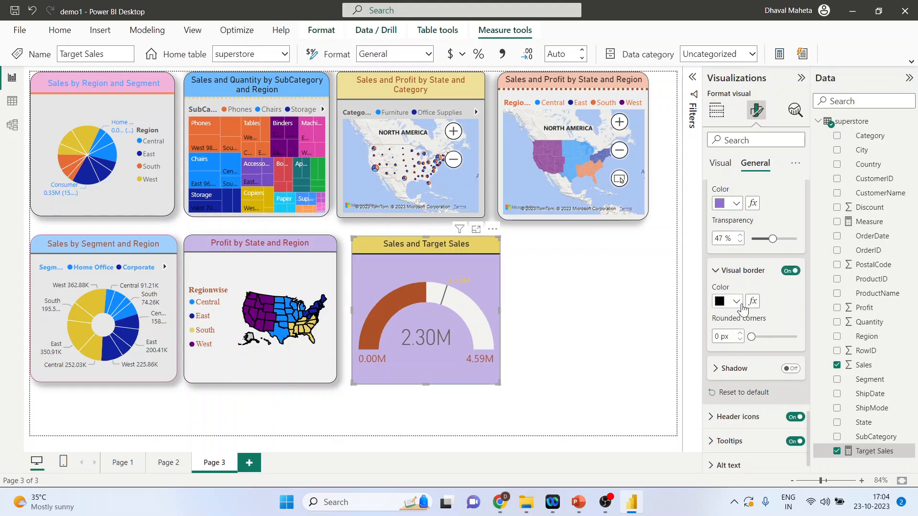
drag(751, 336, 774, 337)
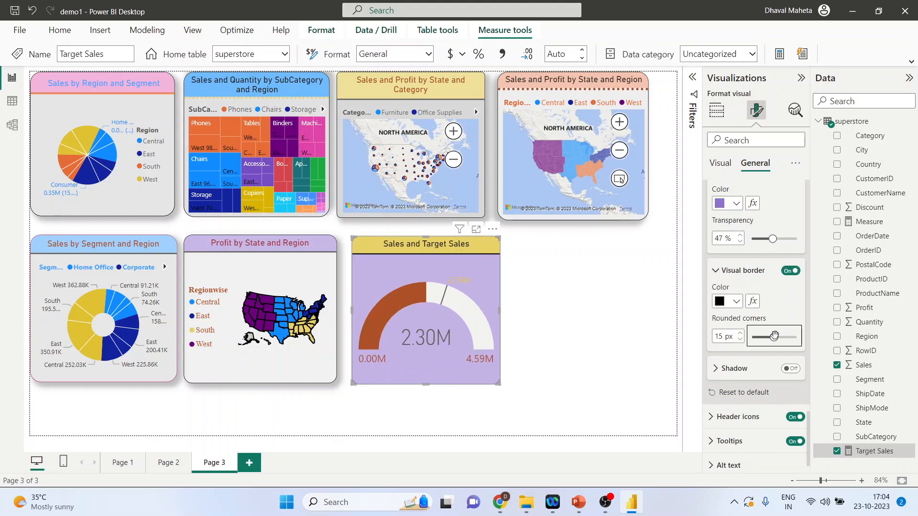
Turn on the gauge's shadow with an outside offset and set its position to Top right
click(731, 369)
click(794, 370)
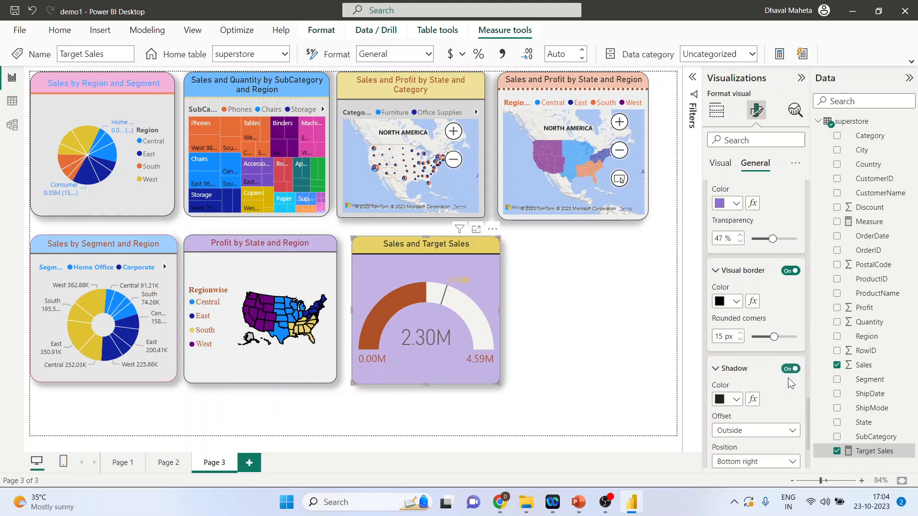
scroll(788, 378, down, 3)
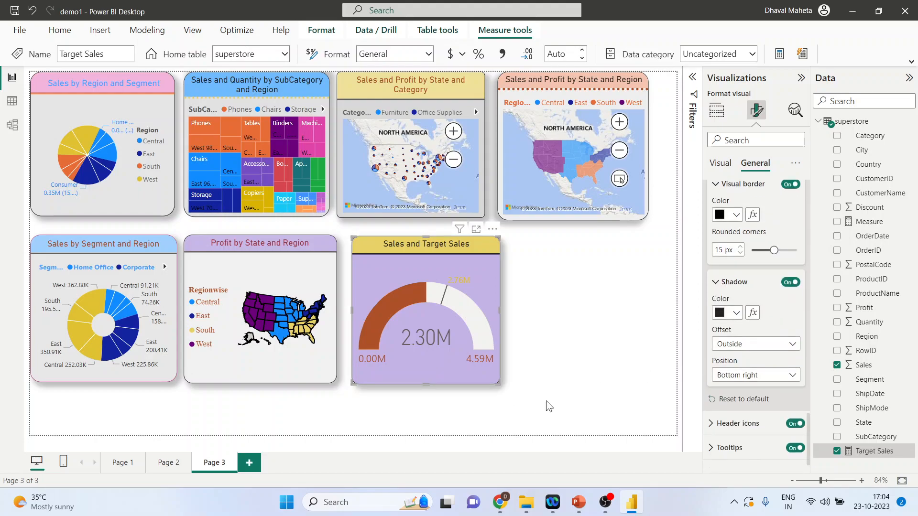
click(793, 374)
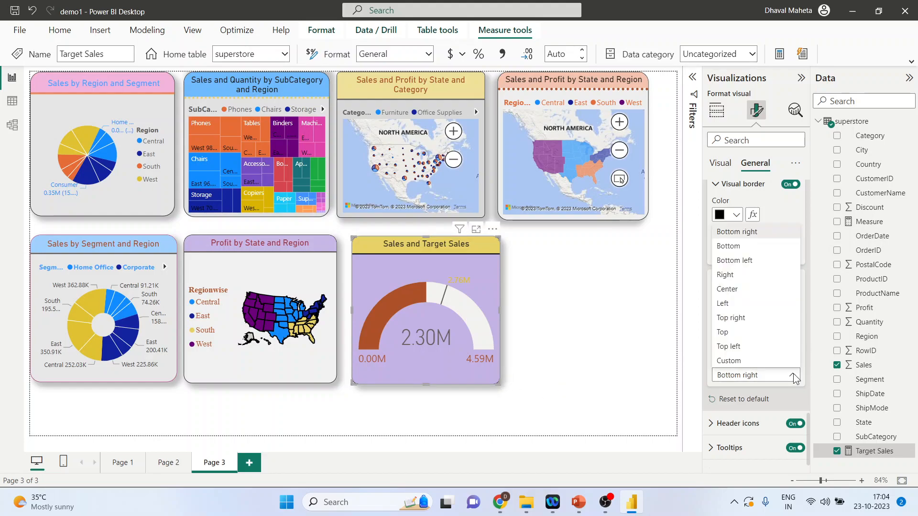
click(747, 319)
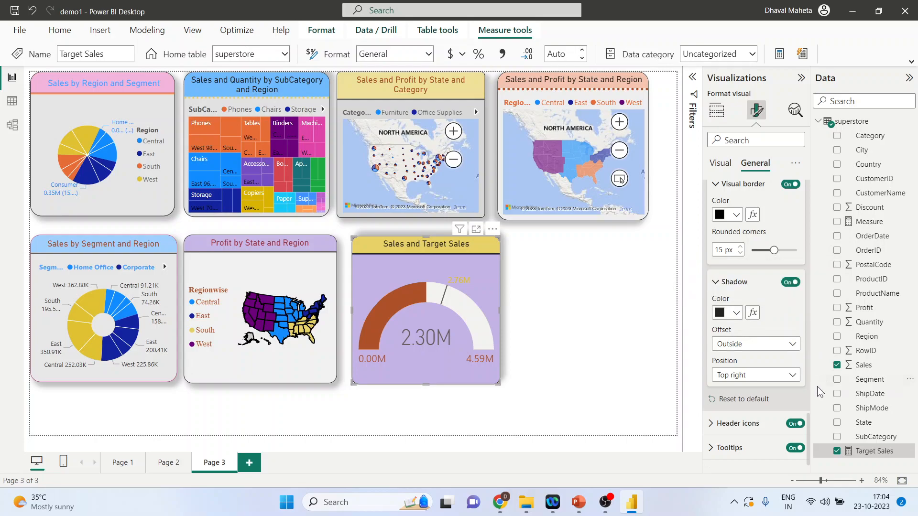
Try a light blue background, black border and orange icon color for the gauge's header icons, and reset them to default
click(710, 423)
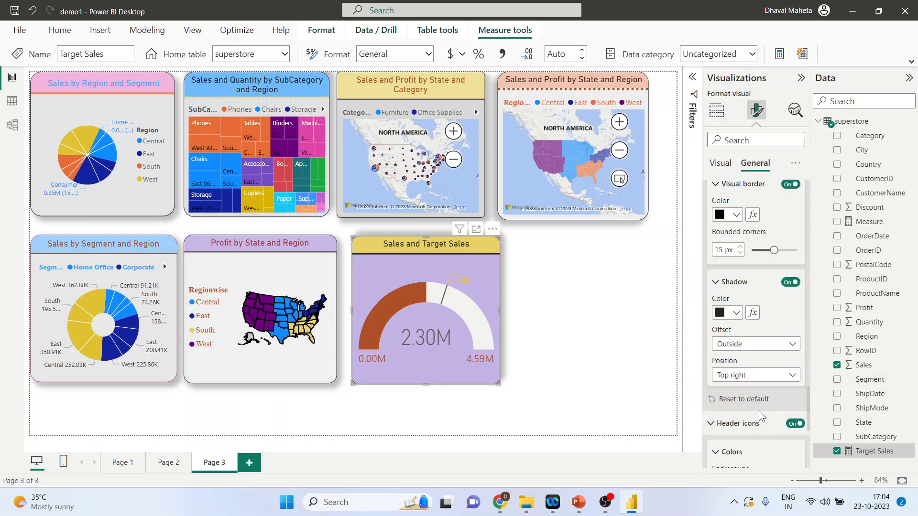
scroll(759, 411, down, 4)
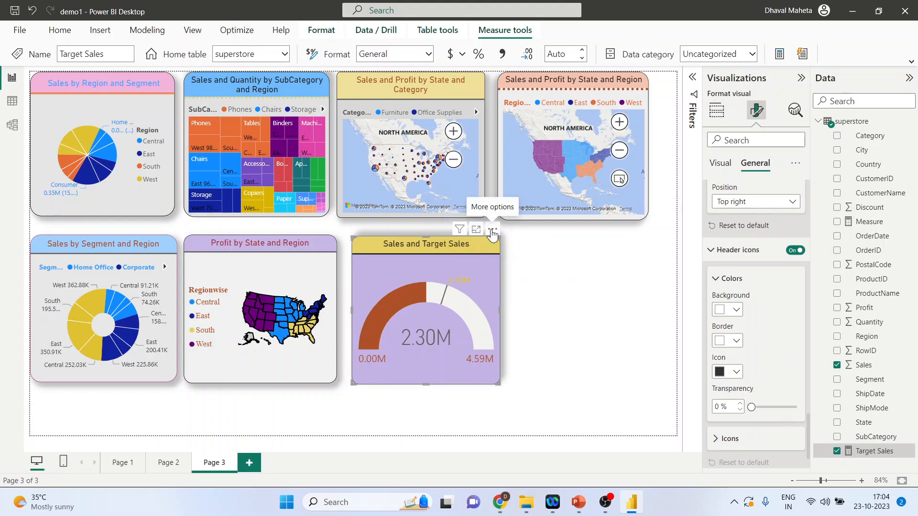
click(735, 310)
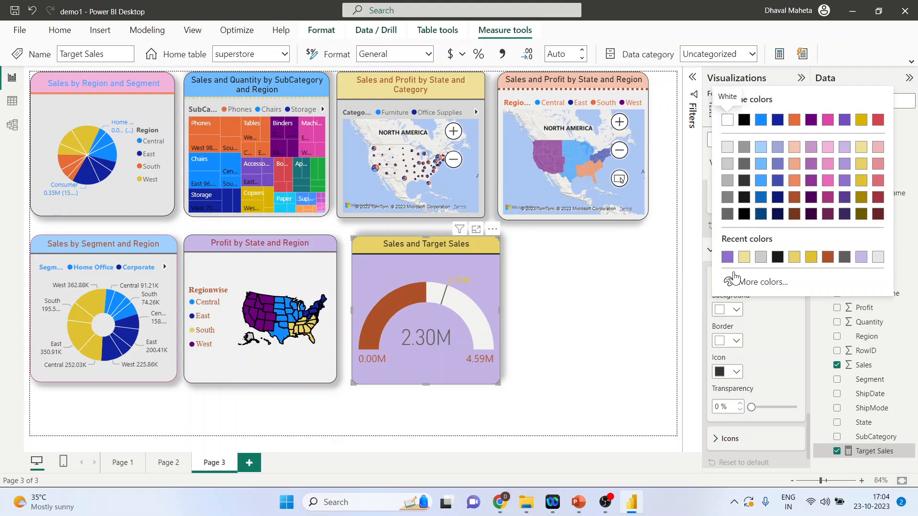
click(760, 147)
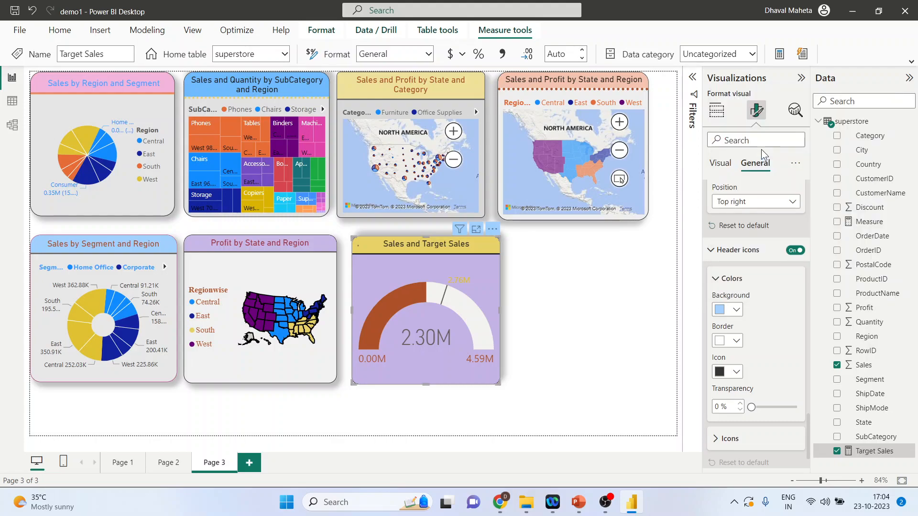
click(726, 342)
click(744, 245)
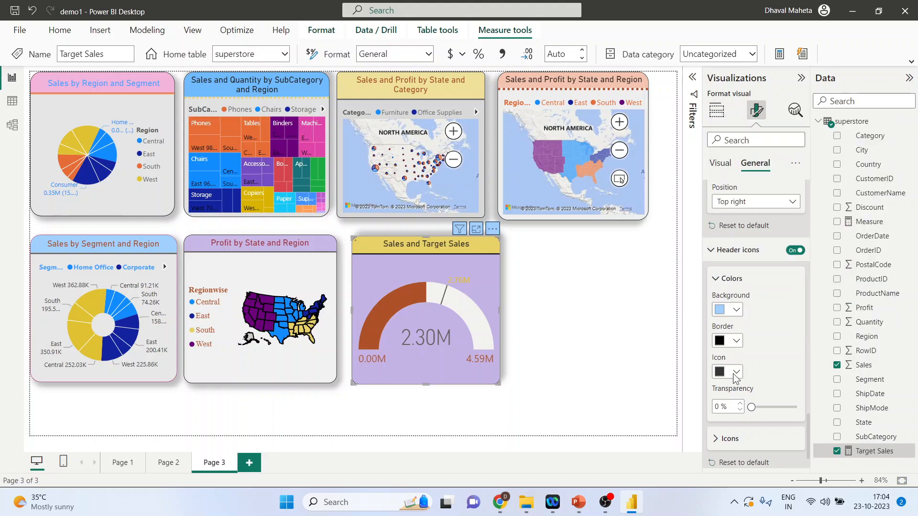
click(739, 374)
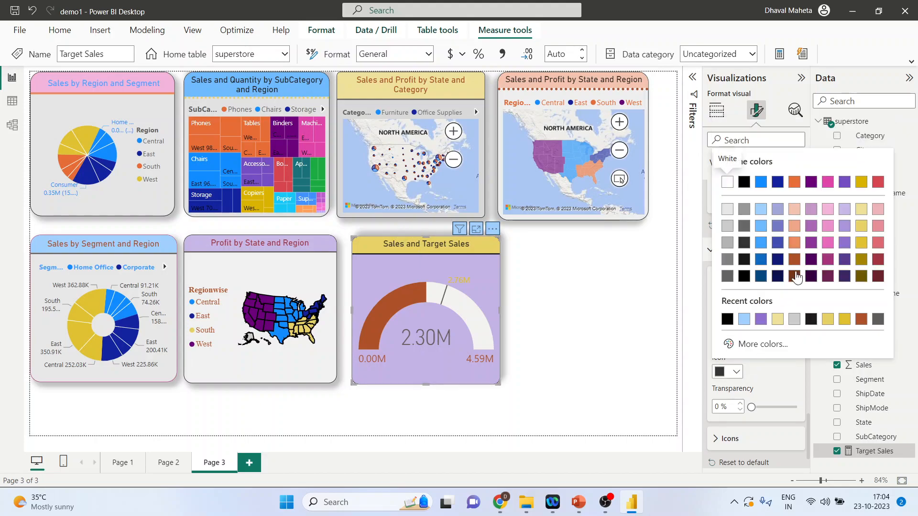
click(801, 247)
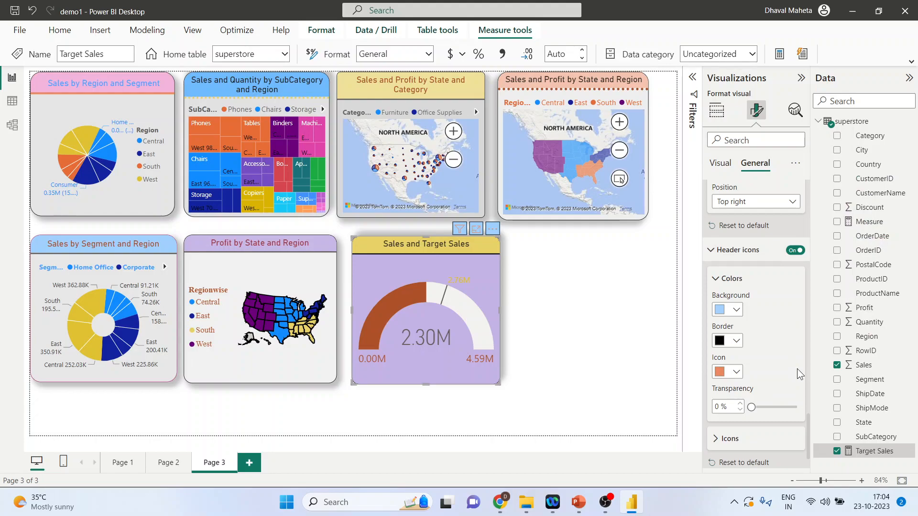
scroll(796, 368, down, 2)
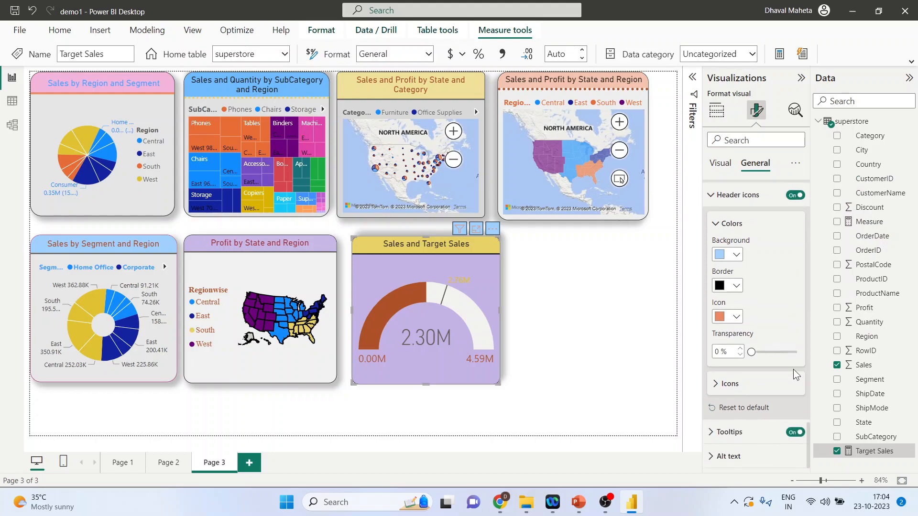
click(727, 410)
Look over the list of header icons that can be shown or hidden on the gauge
click(717, 389)
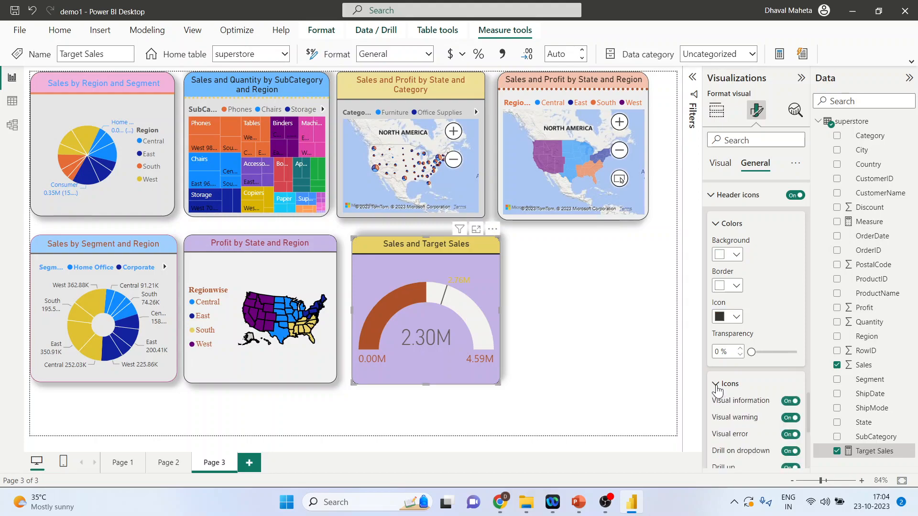
scroll(728, 334, down, 5)
scroll(746, 332, down, 3)
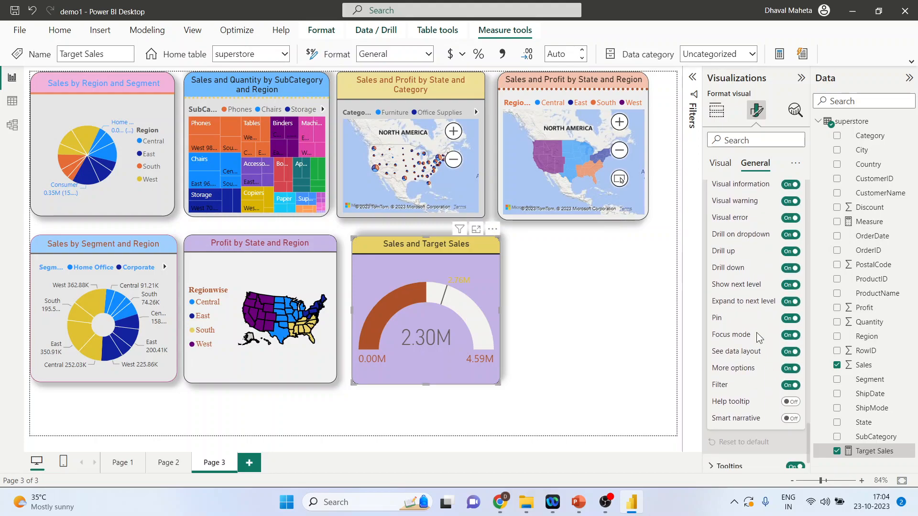
Open the gauge in focus mode and look at exporting its data as a CSV file, without saving
click(476, 229)
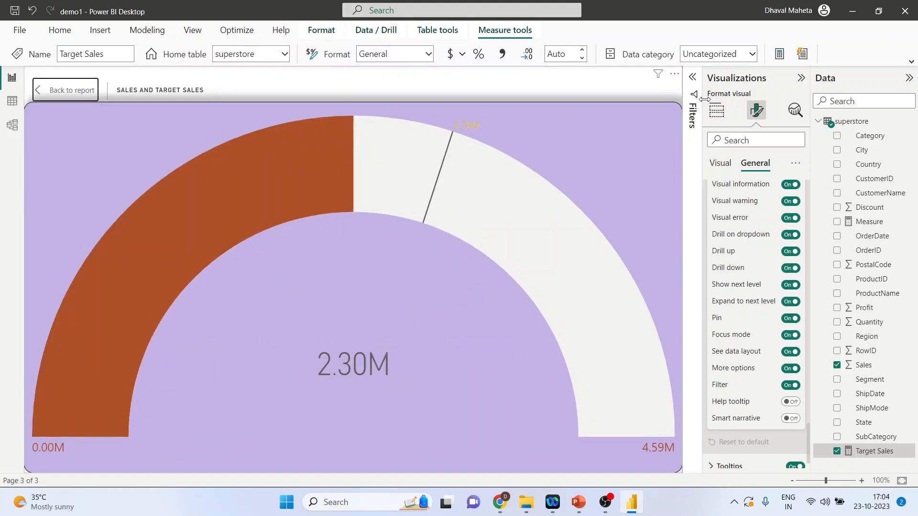
click(674, 73)
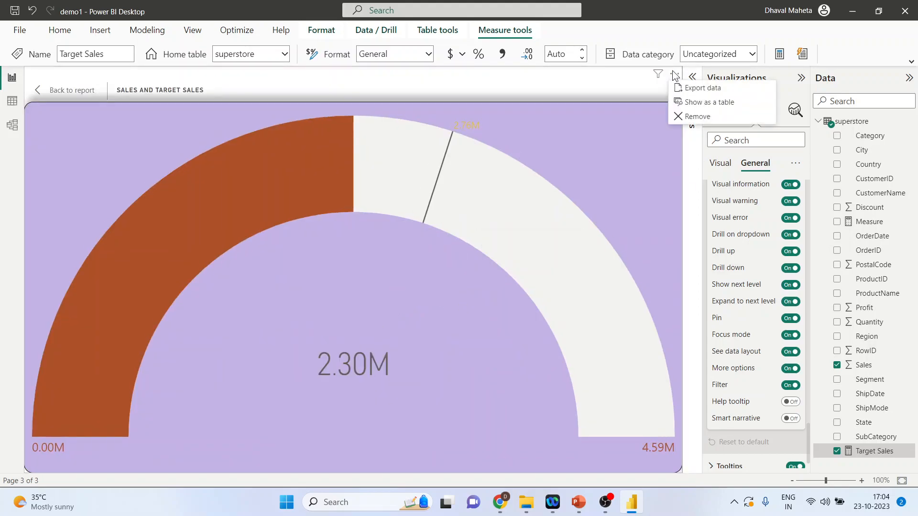
click(696, 89)
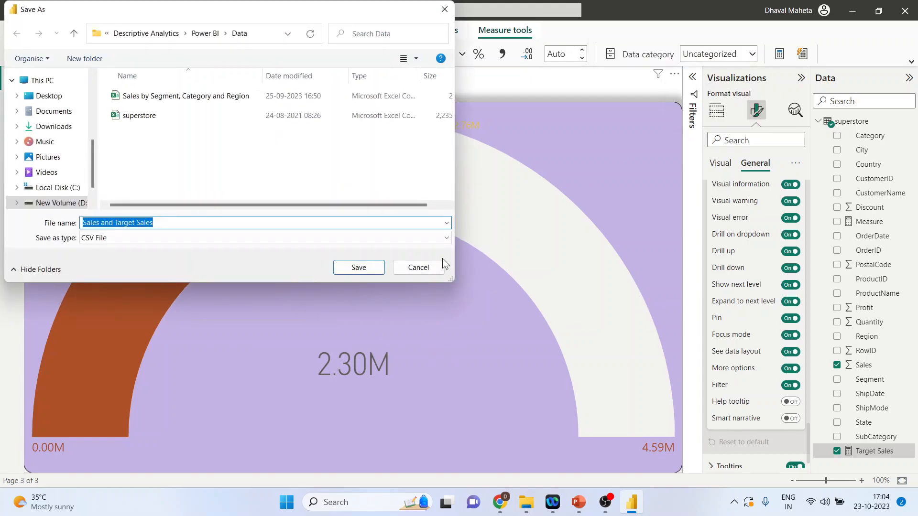
click(421, 267)
Show the gauge's data as a table and place it beside the chart in the vertical layout
click(675, 74)
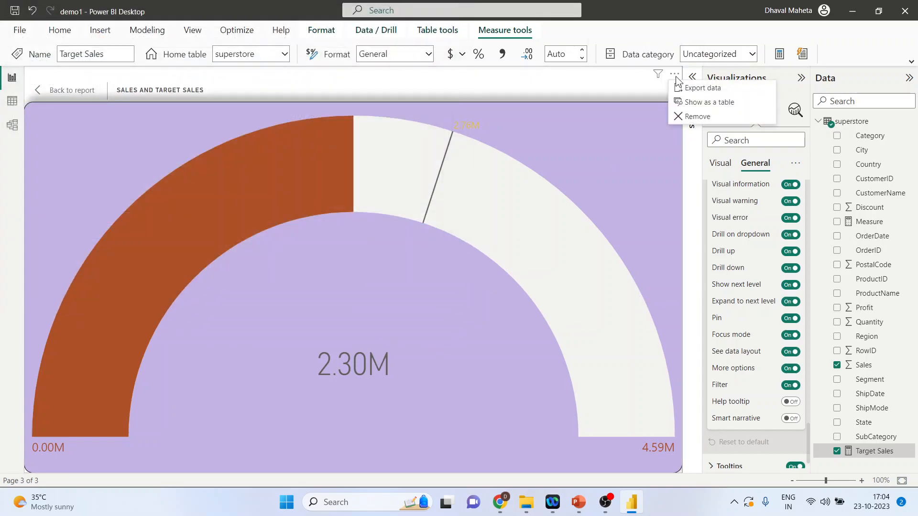
click(703, 102)
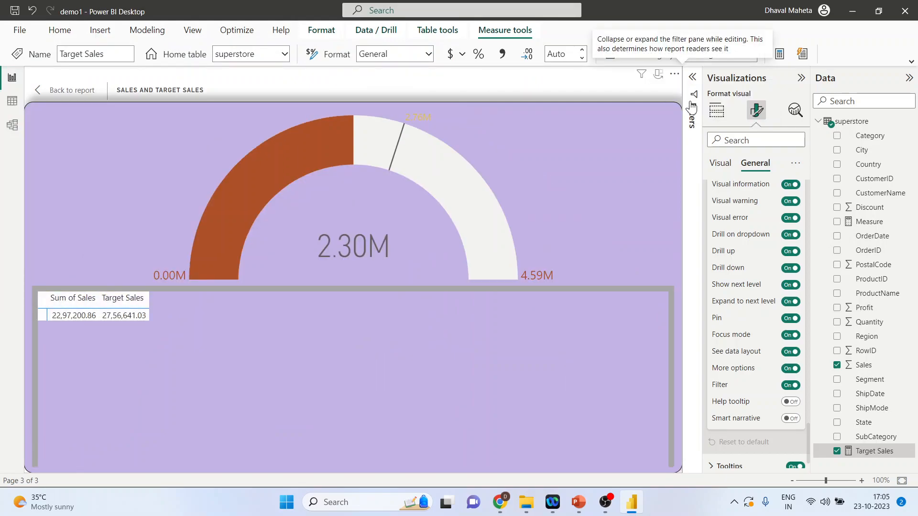
click(659, 75)
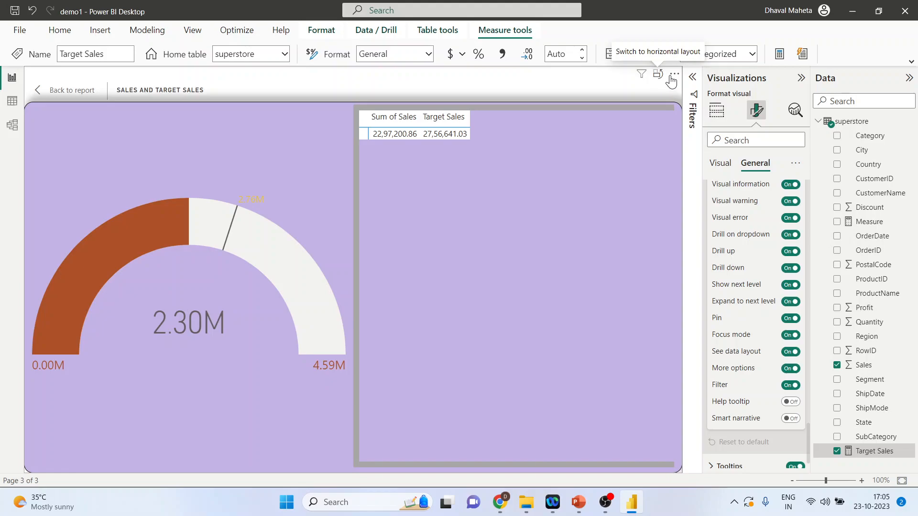
Try removing the gauge, undo the removal and return to the report page
click(672, 74)
click(602, 91)
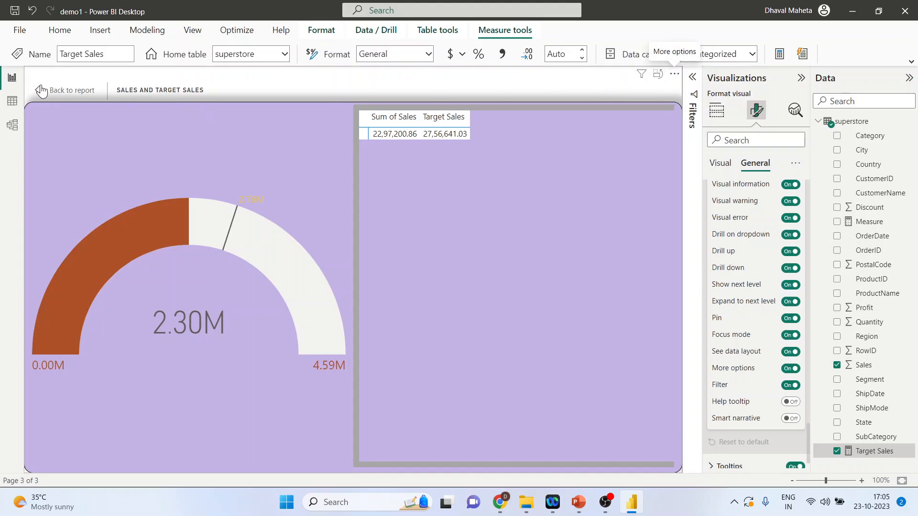
click(675, 75)
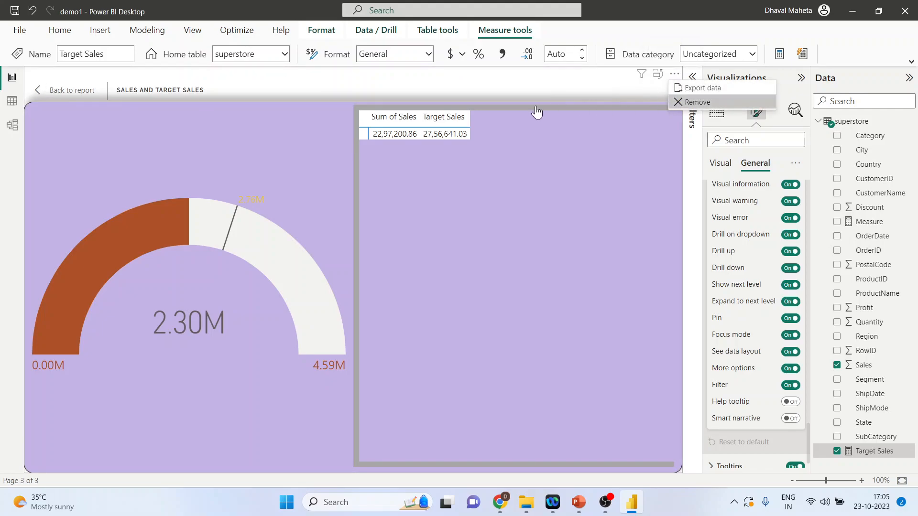
click(697, 102)
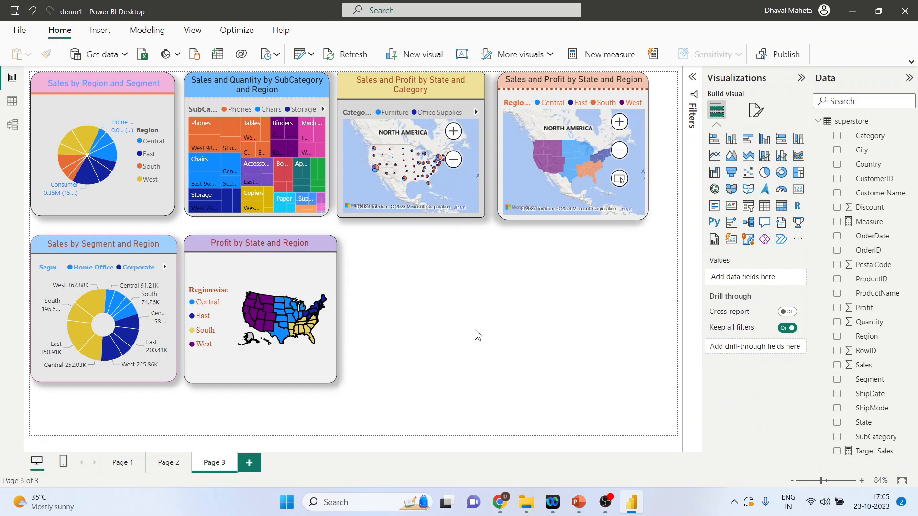
key(ctrl+z)
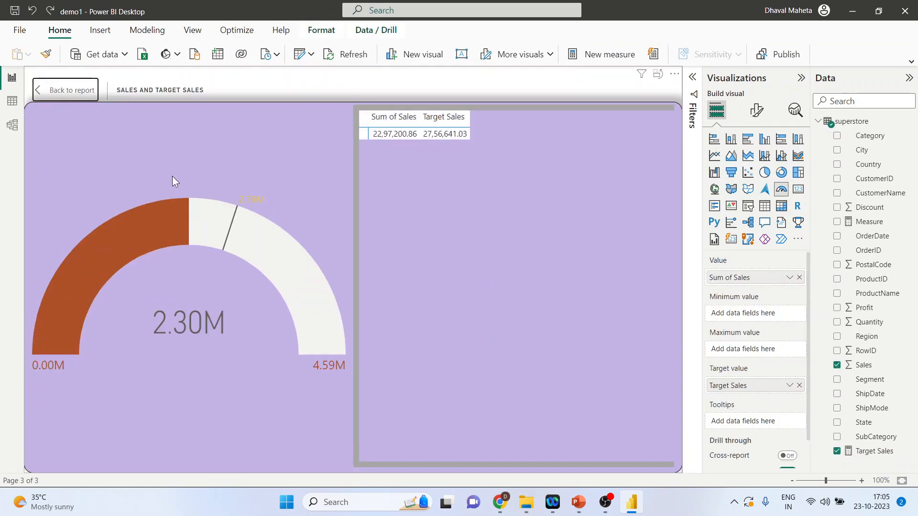
click(65, 95)
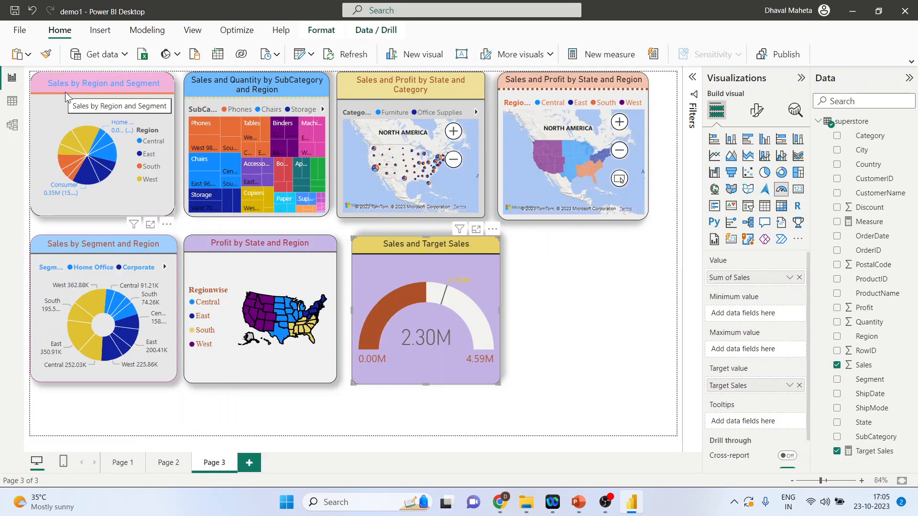
Switch to the Power BI slide presentation in PowerPoint and present slide 2 full screen
mouse_move(577, 513)
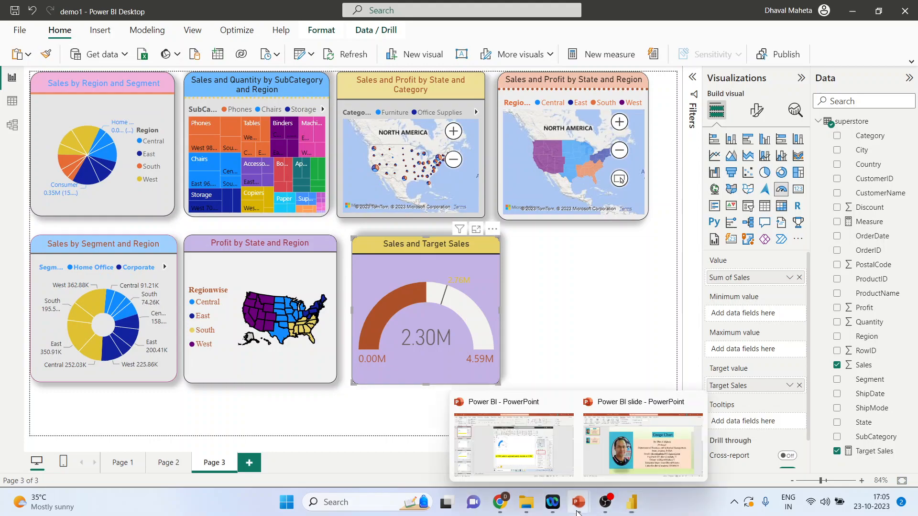
click(617, 473)
click(110, 238)
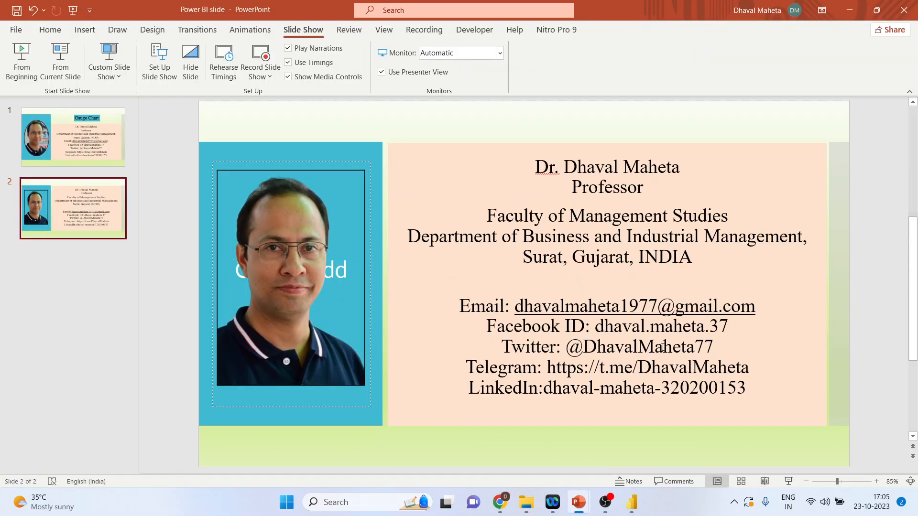
click(788, 482)
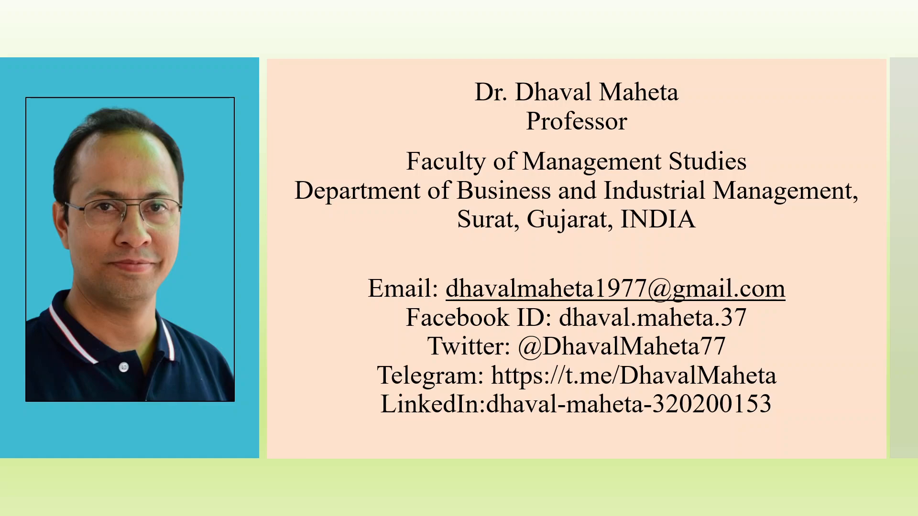